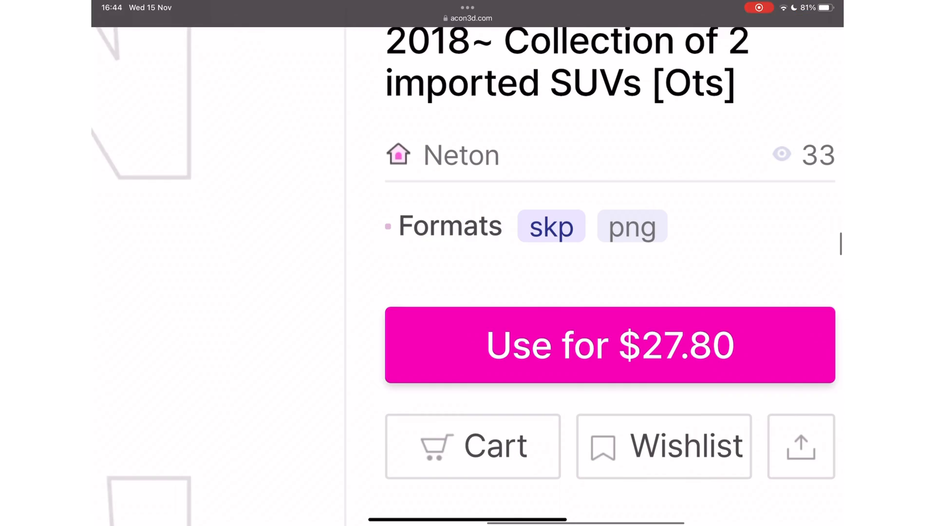
pyautogui.scroll(5, 468, 263)
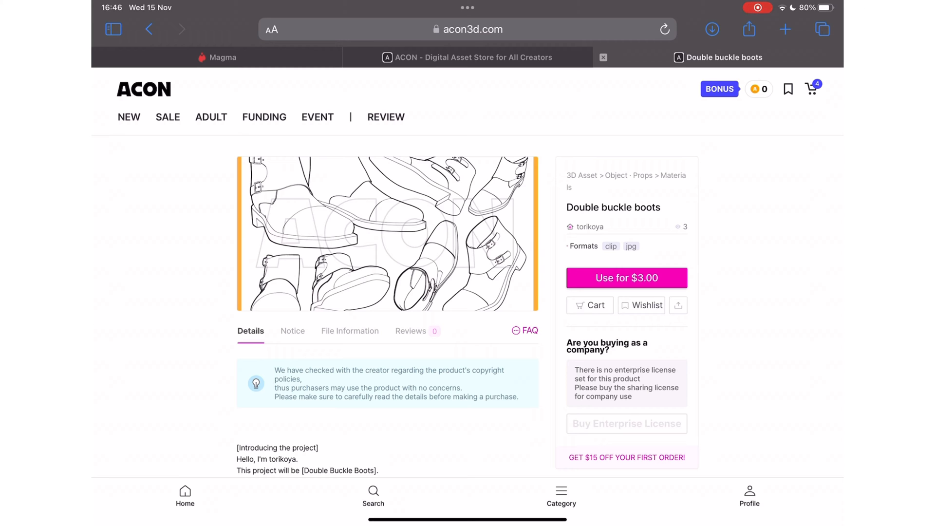
pyautogui.scroll(5, 645, 243)
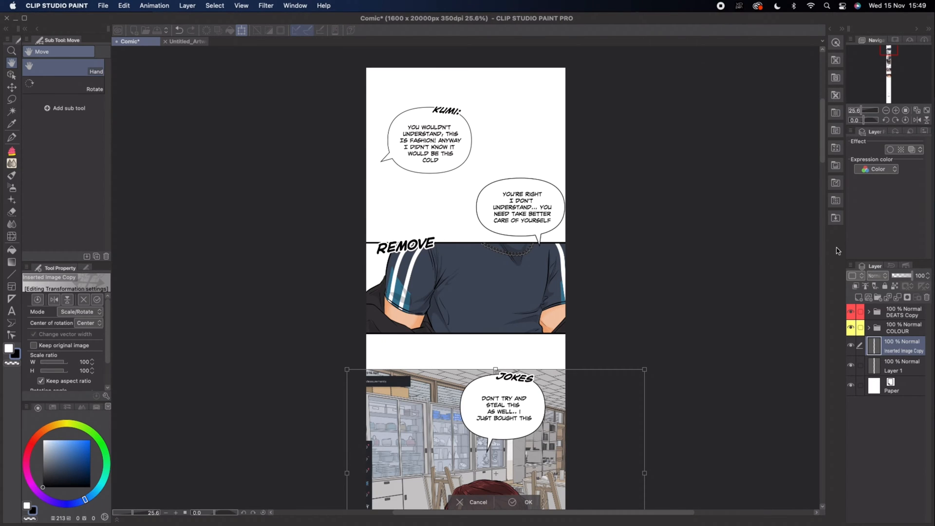
# Fit the inserted art-room image to the tall panel and erase the part below the panel border with a rectangular selection
pyautogui.moveTo(821, 146); pyautogui.dragTo(821, 198)
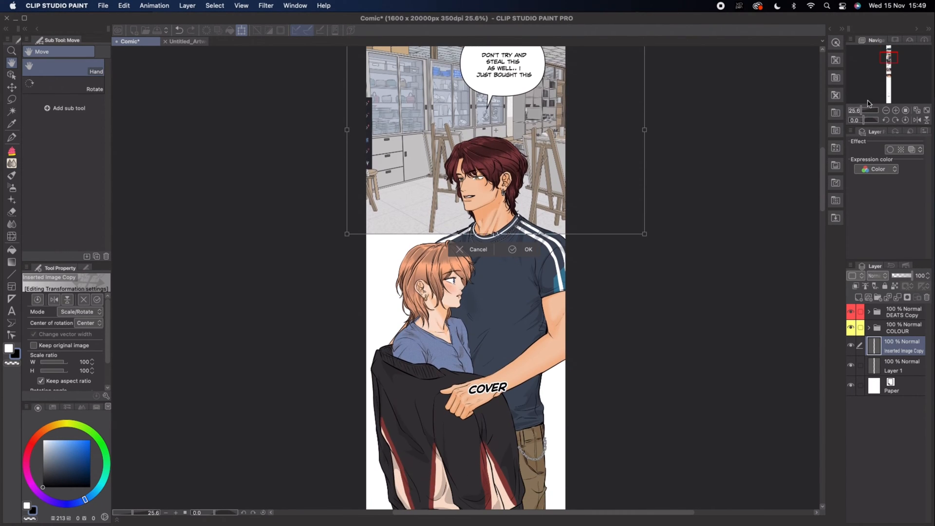
pyautogui.moveTo(862, 111); pyautogui.dragTo(859, 112)
pyautogui.moveTo(619, 427); pyautogui.dragTo(612, 430)
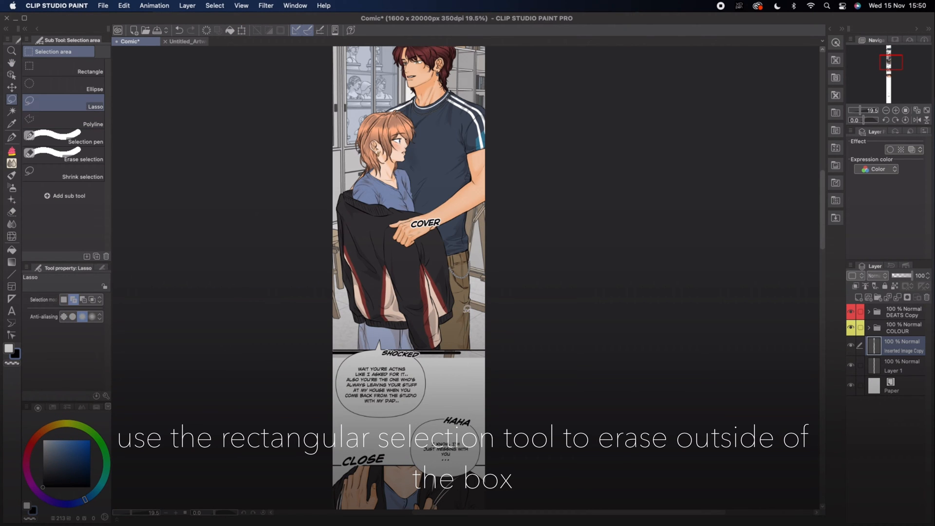
pyautogui.moveTo(526, 351); pyautogui.dragTo(525, 351)
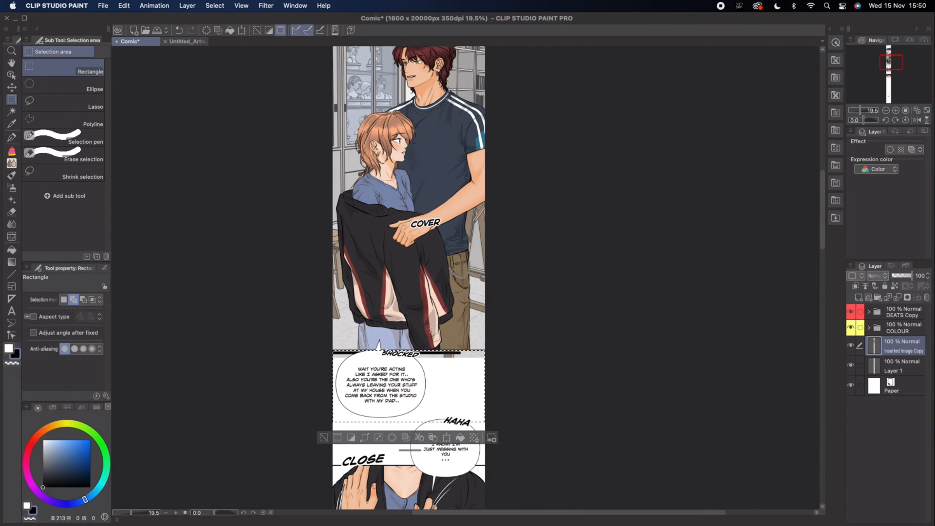
pyautogui.press('e')
# Fade the upper edge of the art-room background into white with the Gradient erase gradient
pyautogui.moveTo(822, 234); pyautogui.dragTo(807, 193)
pyautogui.press('g')
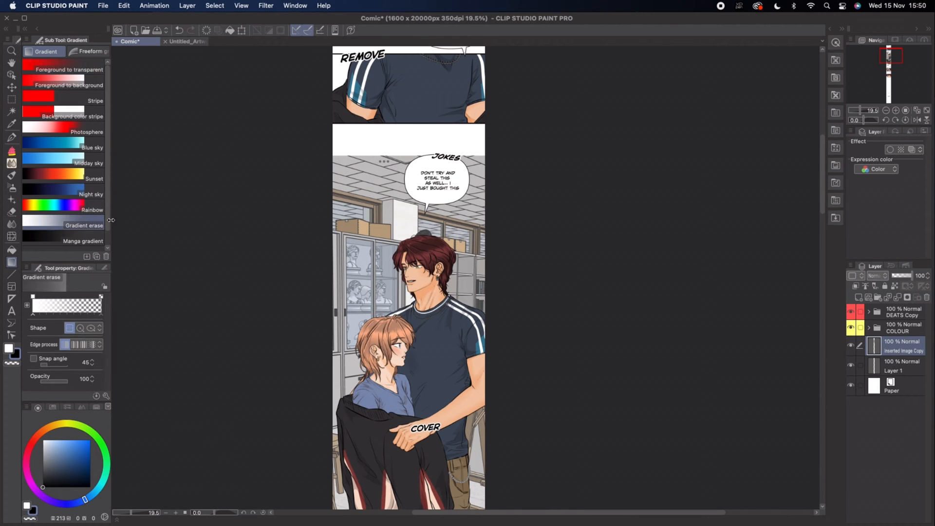
pyautogui.moveTo(455, 246); pyautogui.dragTo(455, 246)
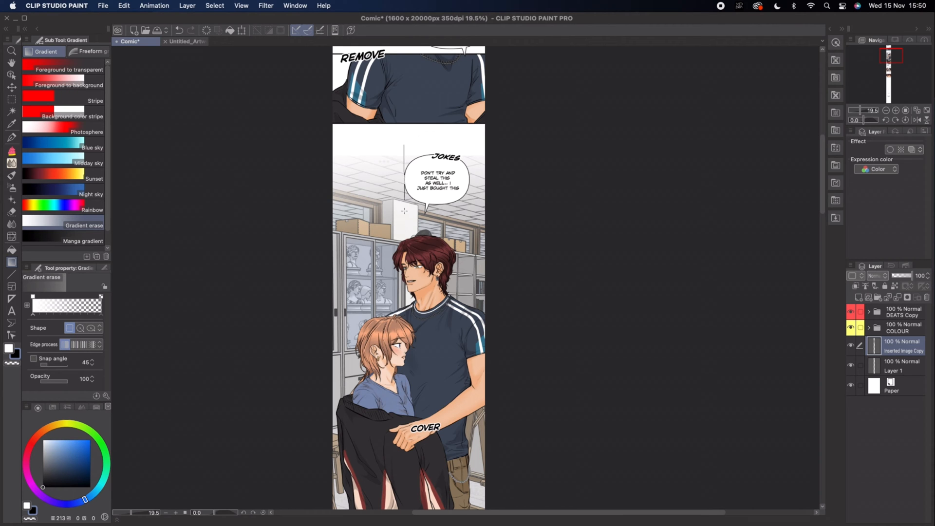
# Move the inserted image layer below Layer 1 and rename it BG
pyautogui.press('space')
pyautogui.moveTo(544, 344); pyautogui.dragTo(562, 254)
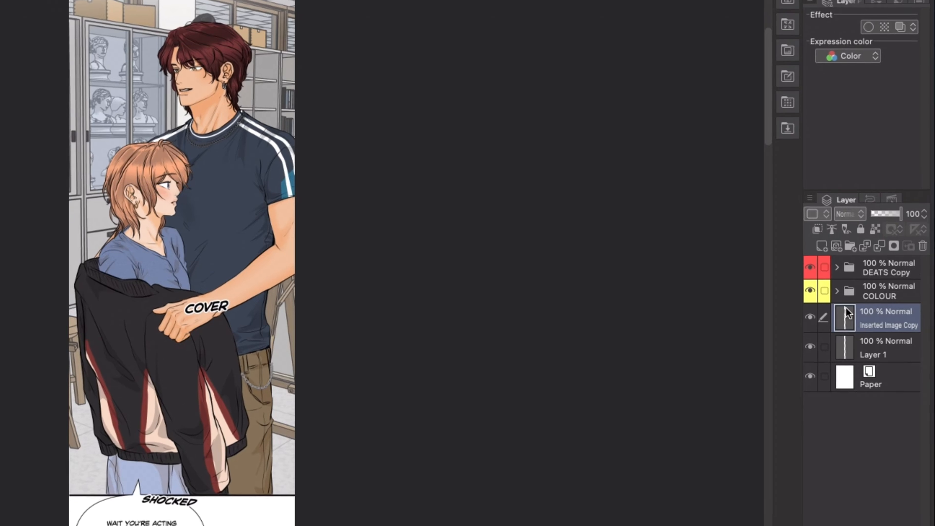
pyautogui.moveTo(876, 334); pyautogui.dragTo(872, 344)
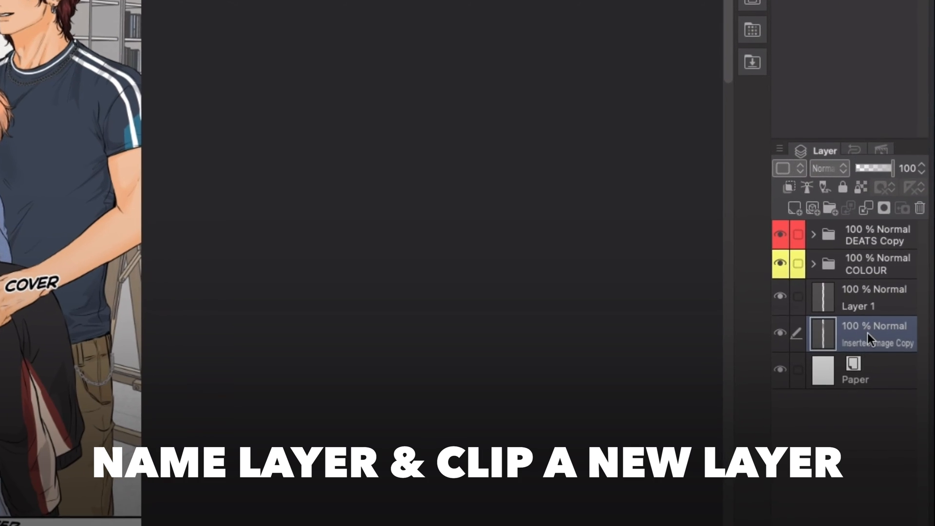
pyautogui.doubleClick(880, 349)
pyautogui.write('BG')
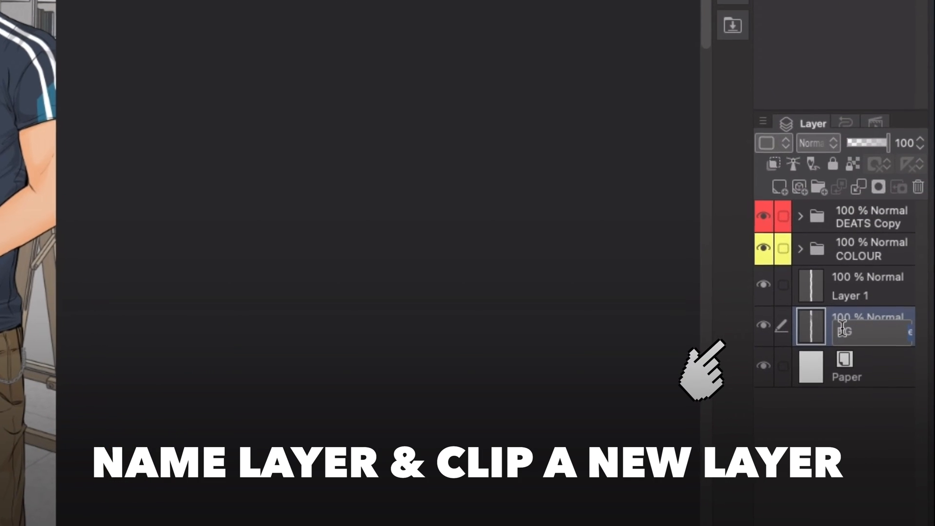
pyautogui.press('Return')
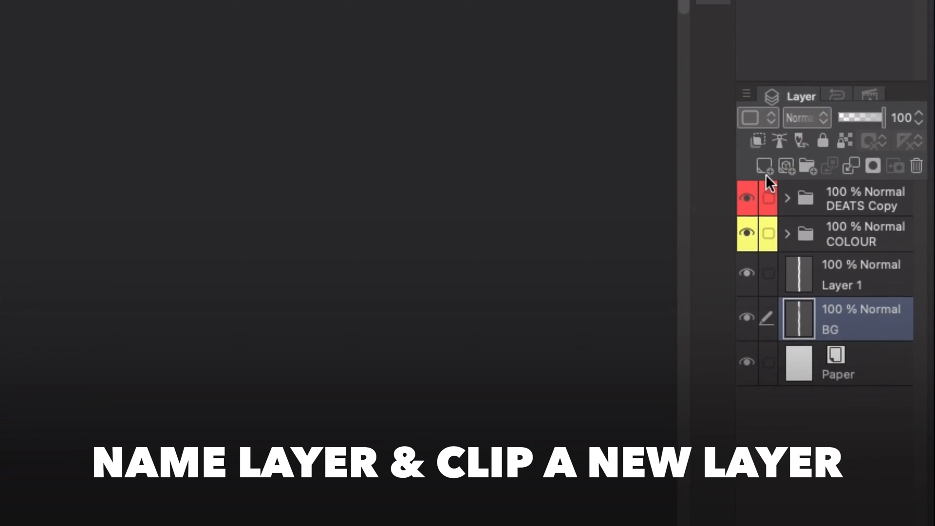
# Clip Layer 1 to the BG layer and set its blending mode to Glow dodge
pyautogui.click(871, 285)
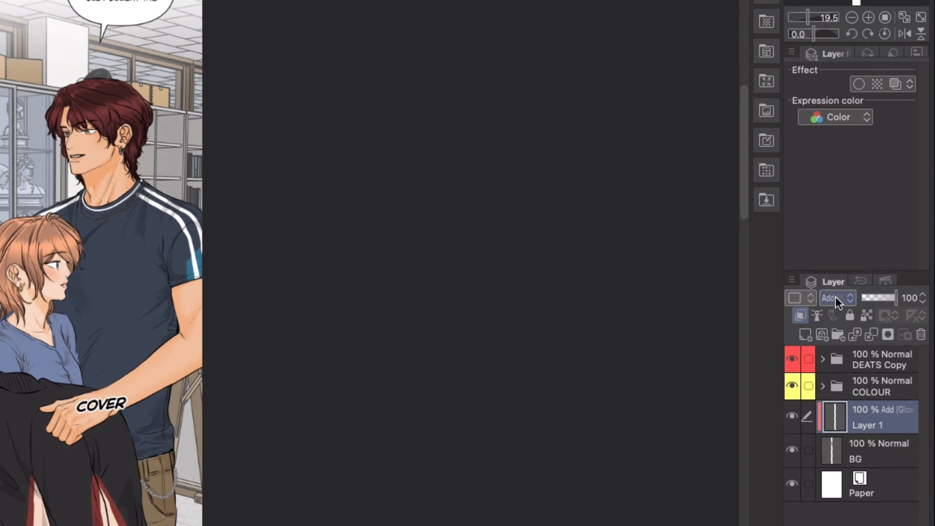
pyautogui.click(835, 298)
pyautogui.click(866, 12)
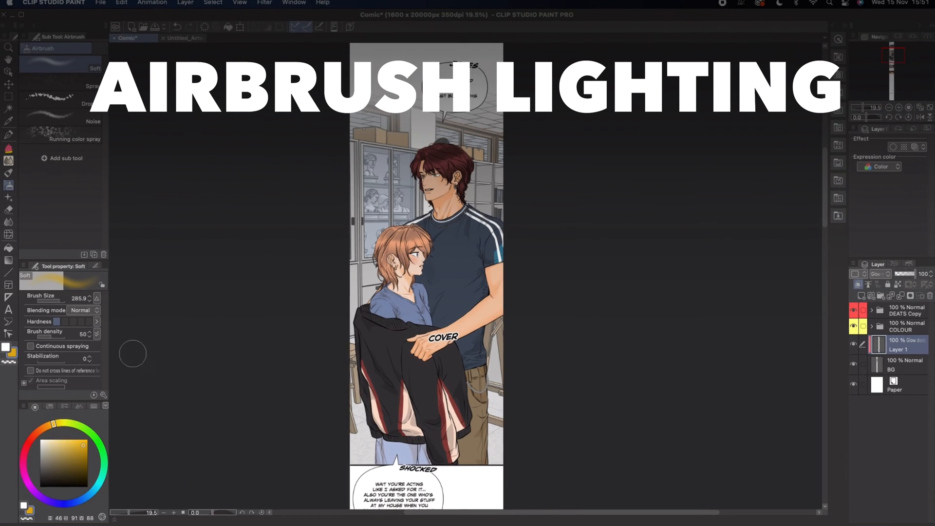
# Brush warm yellow light over the art-room background on Layer 1 with the Soft airbrush
pyautogui.moveTo(497, 234); pyautogui.dragTo(390, 195)
pyautogui.press('space')
pyautogui.press('super+z')
pyautogui.scroll(5, 504, 195)
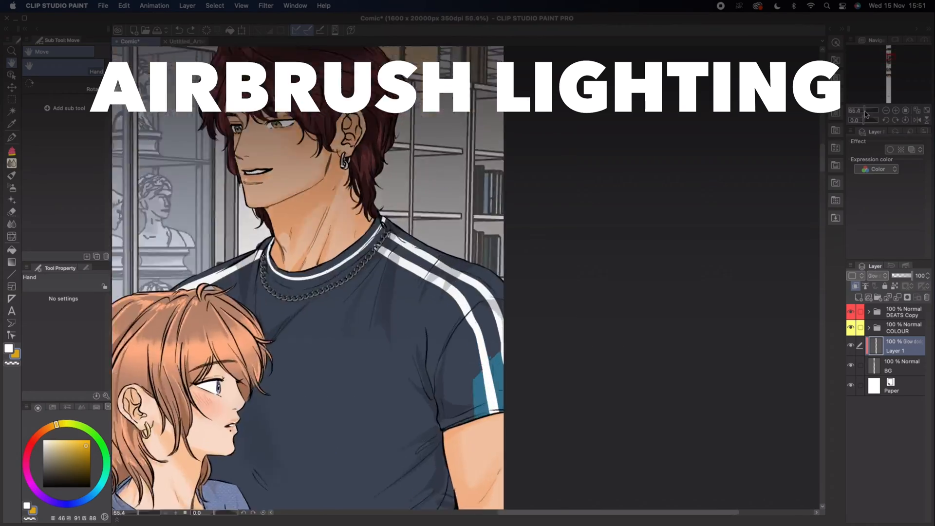
pyautogui.moveTo(541, 268); pyautogui.dragTo(568, 289)
pyautogui.press('b')
pyautogui.press('b')
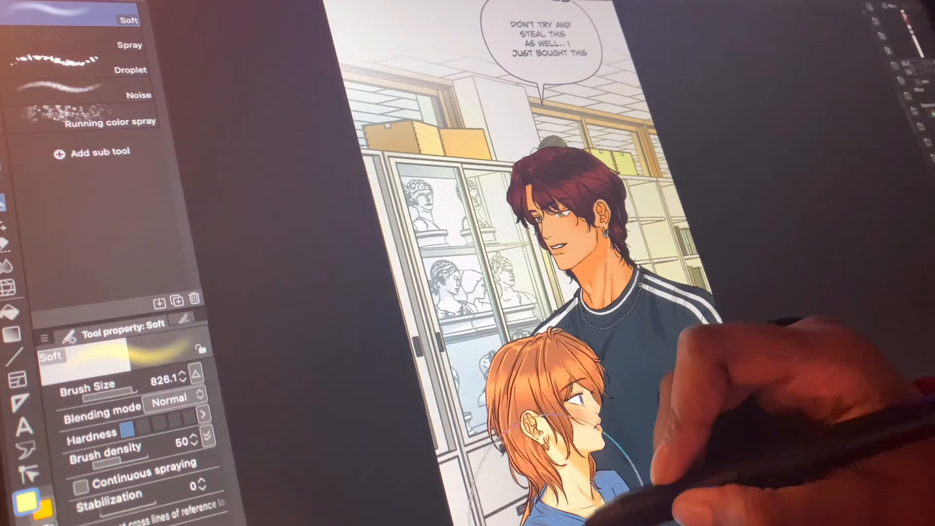
pyautogui.moveTo(556, 502); pyautogui.dragTo(638, 336)
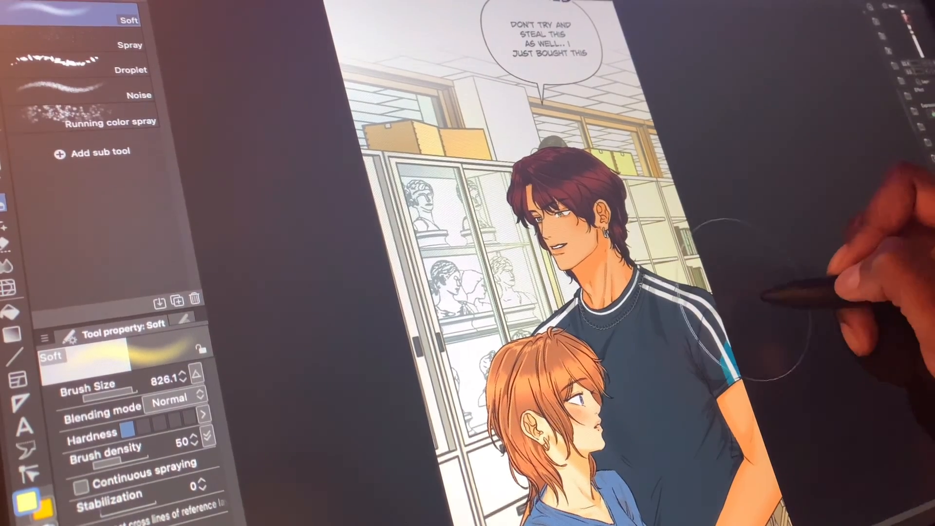
pyautogui.press('b')
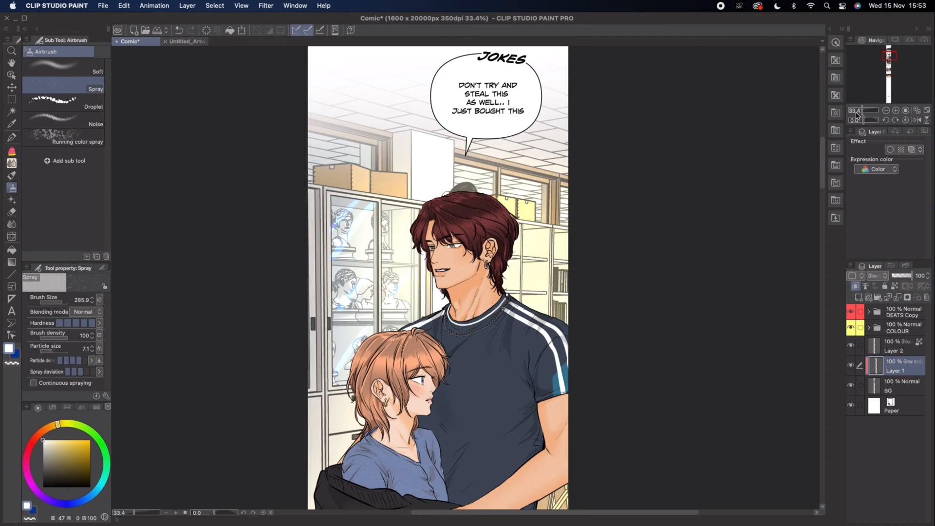
# Select the whole tall panel with a rectangle, fill it with orange on the clipped Linear burn Layer 4, and deselect
pyautogui.moveTo(862, 111); pyautogui.dragTo(865, 111)
pyautogui.moveTo(822, 151); pyautogui.dragTo(822, 140)
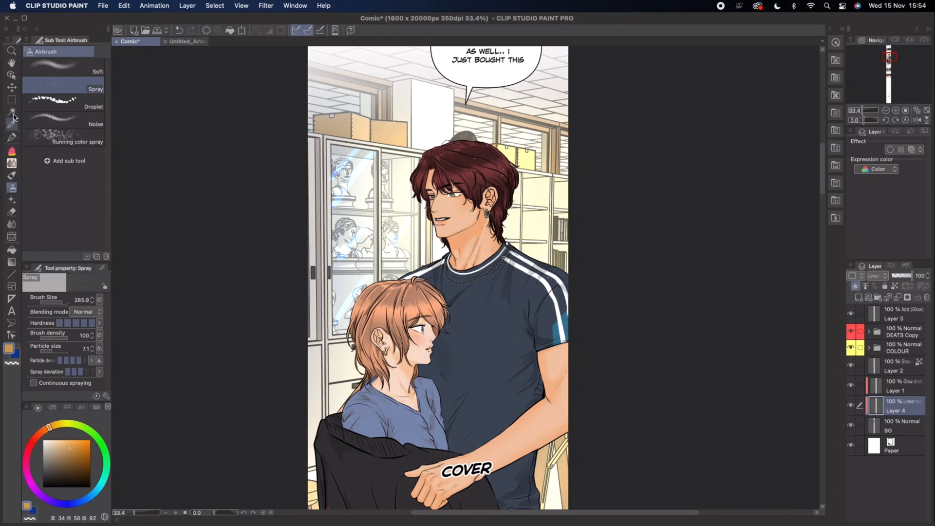
pyautogui.click(12, 100)
pyautogui.moveTo(864, 111); pyautogui.dragTo(860, 111)
pyautogui.moveTo(823, 183); pyautogui.dragTo(823, 191)
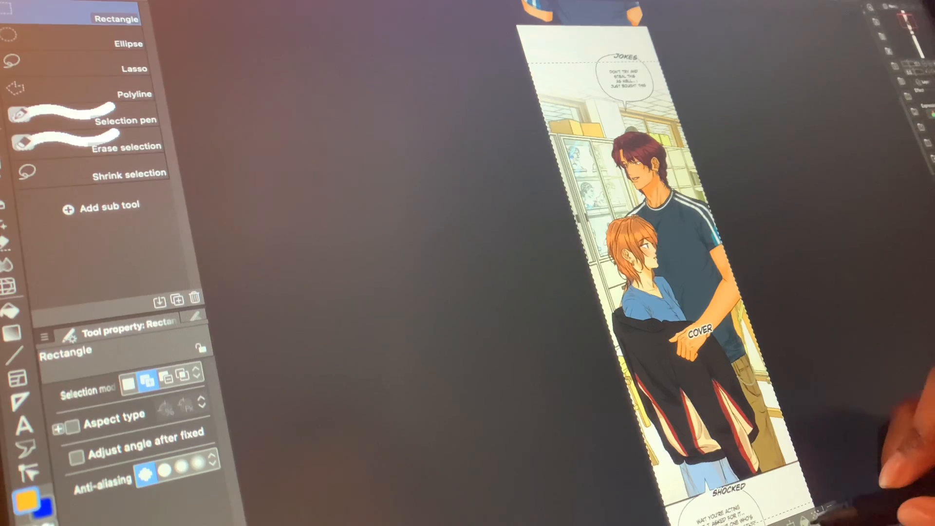
pyautogui.moveTo(385, 105); pyautogui.dragTo(519, 448)
pyautogui.hotkey('ctrl', 'd')
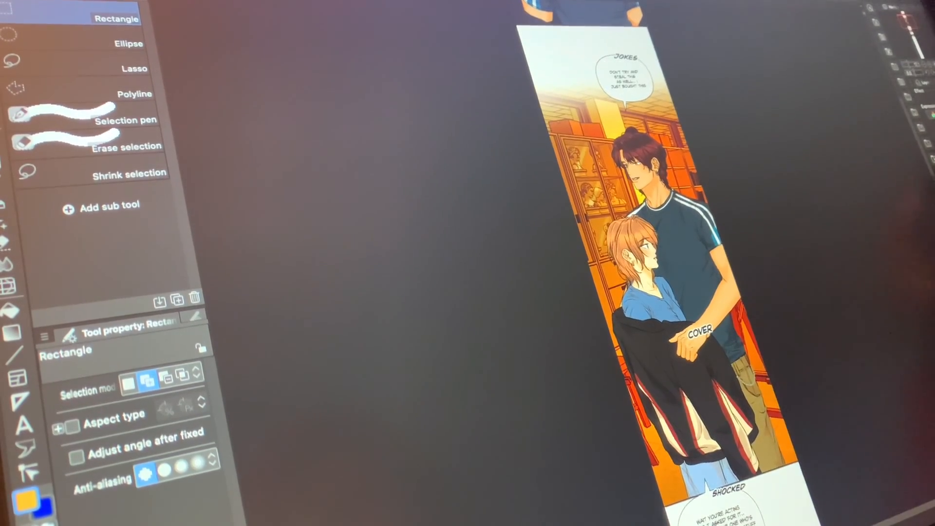
# Try lowering Layer 4's opacity to 26%
pyautogui.moveTo(907, 64); pyautogui.dragTo(911, 63)
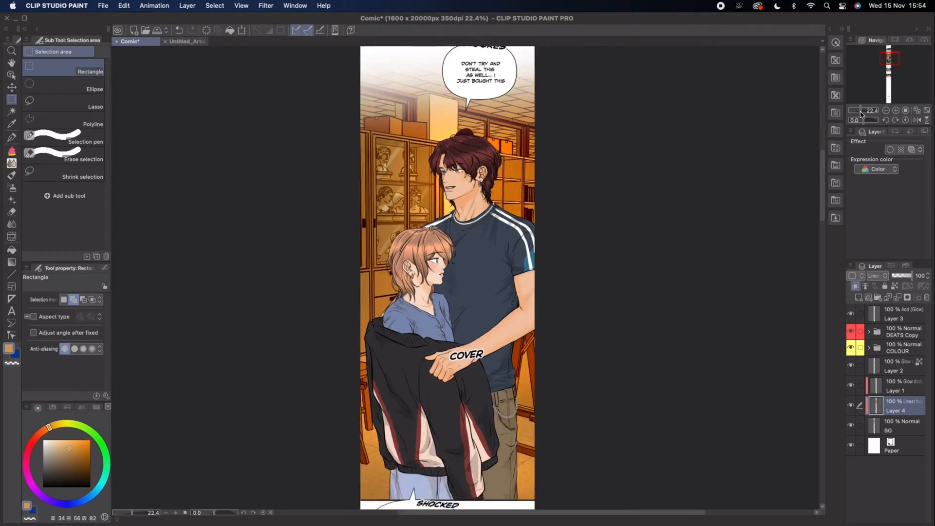
pyautogui.moveTo(899, 276); pyautogui.dragTo(897, 276)
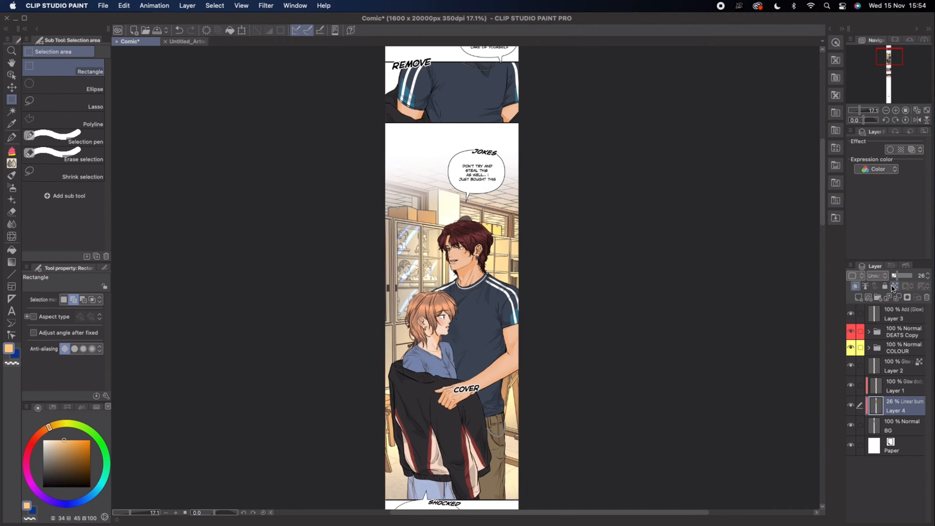
pyautogui.moveTo(898, 276); pyautogui.dragTo(913, 276)
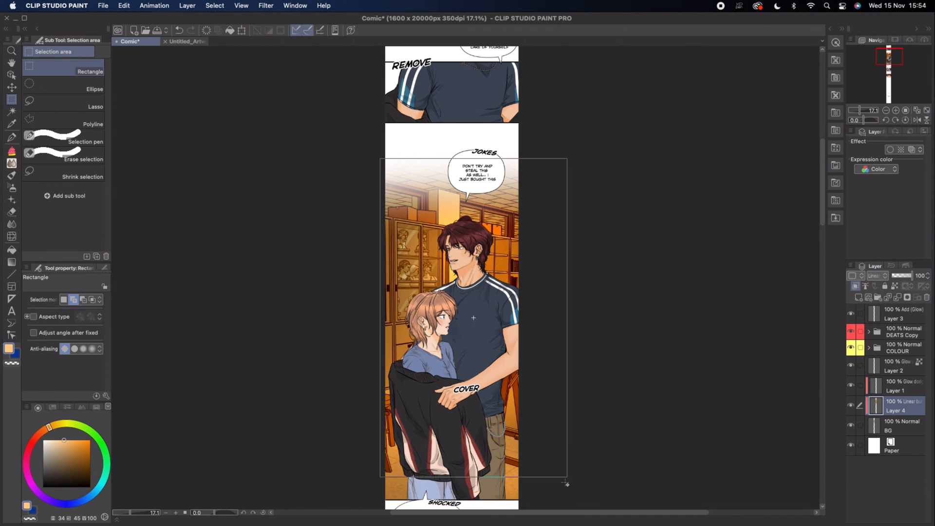
# Refill the panel area on Layer 4 with a lighter orange and set the layer's opacity to 36%
pyautogui.click(505, 491)
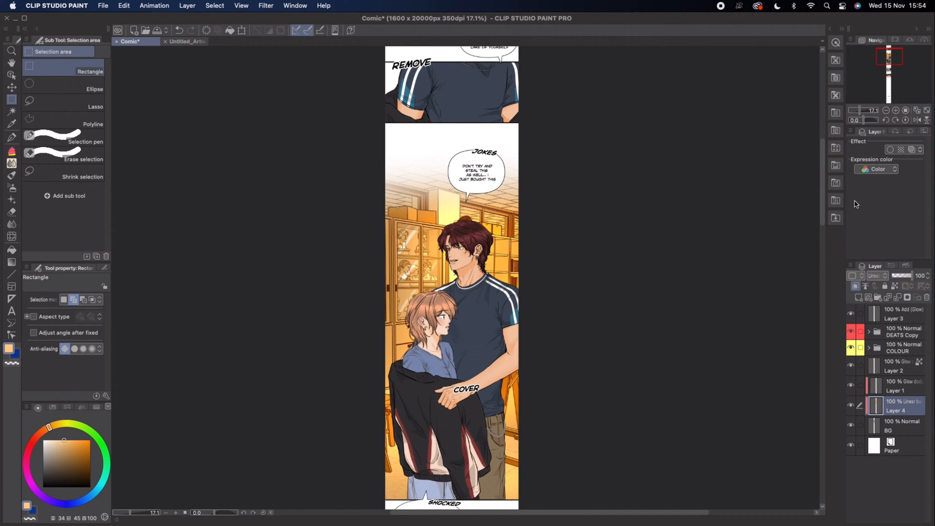
pyautogui.moveTo(860, 111); pyautogui.dragTo(863, 110)
pyautogui.moveTo(909, 280); pyautogui.dragTo(901, 280)
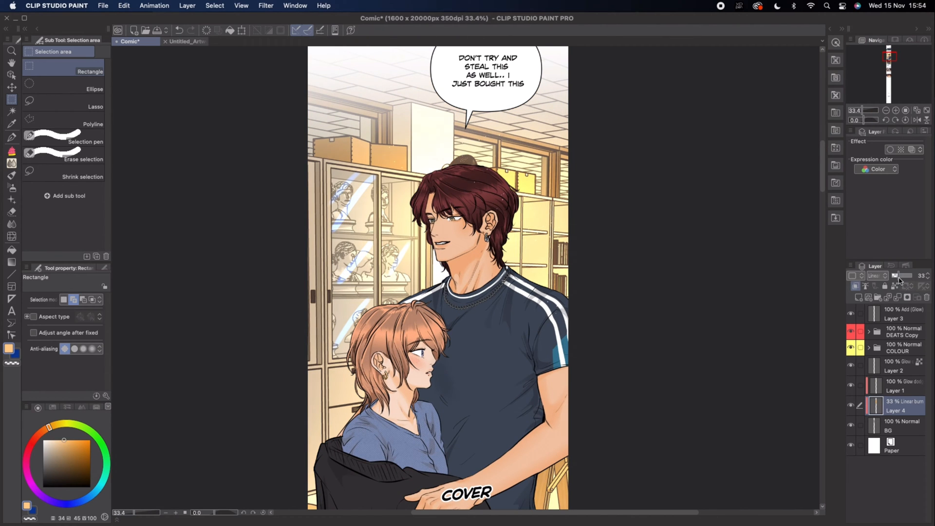
pyautogui.moveTo(860, 111); pyautogui.dragTo(860, 111)
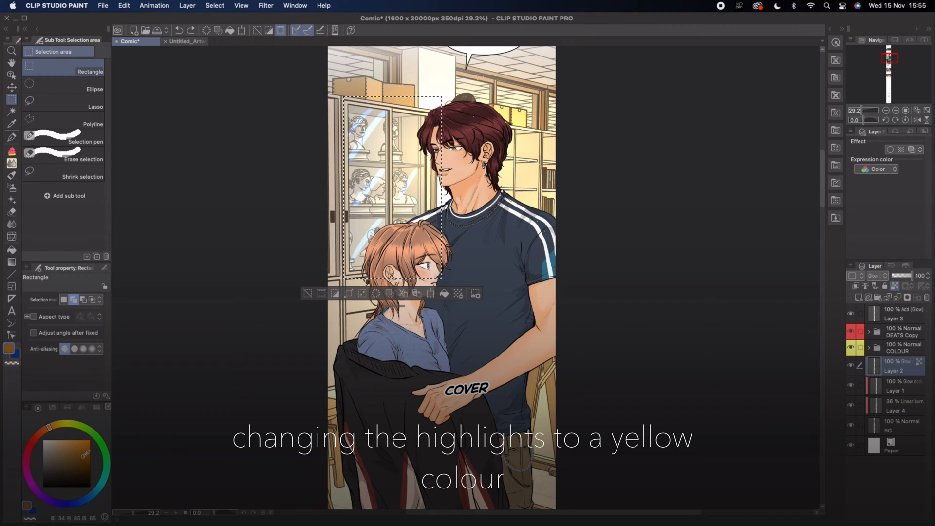
# Recolour the glass-cabinet highlights on Layer 2 from blue to a muted orange-brown within the rectangular selection
pyautogui.press('super+z')
pyautogui.click(79, 459)
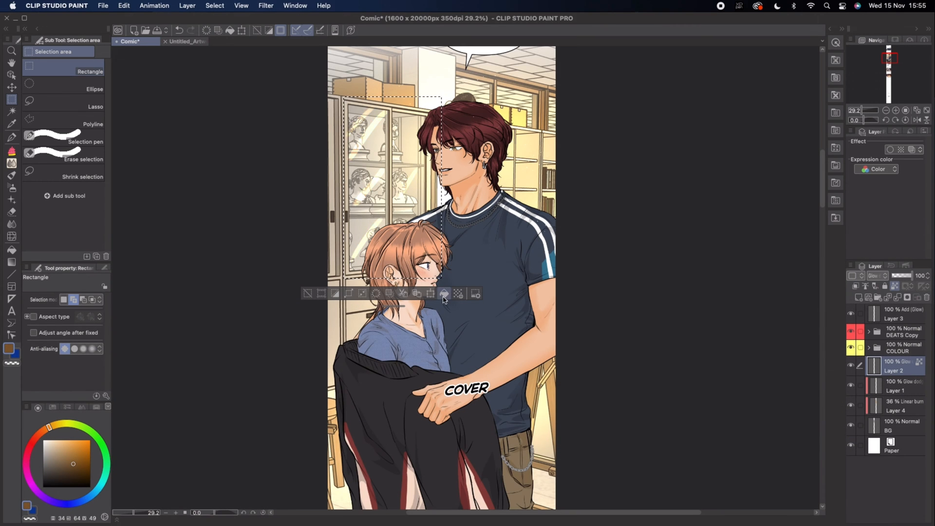
pyautogui.press('b')
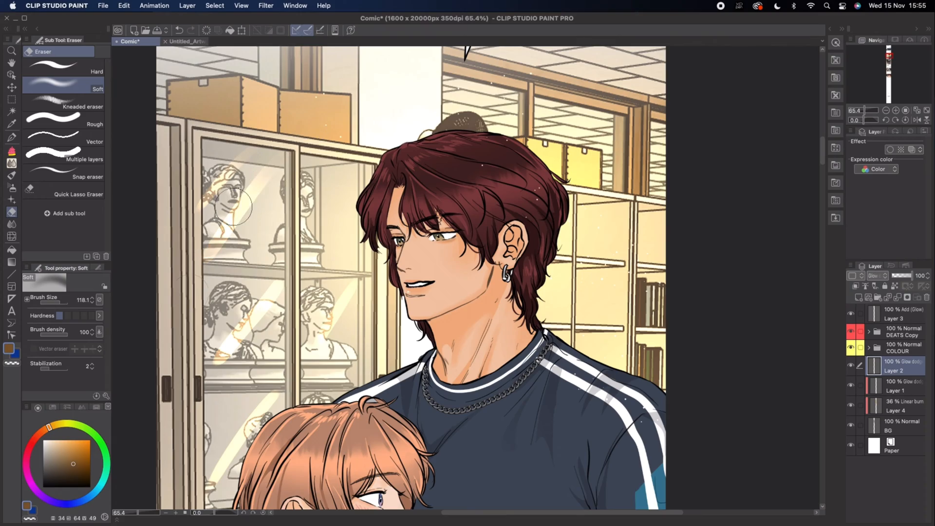
pyautogui.moveTo(766, 123); pyautogui.dragTo(830, 133)
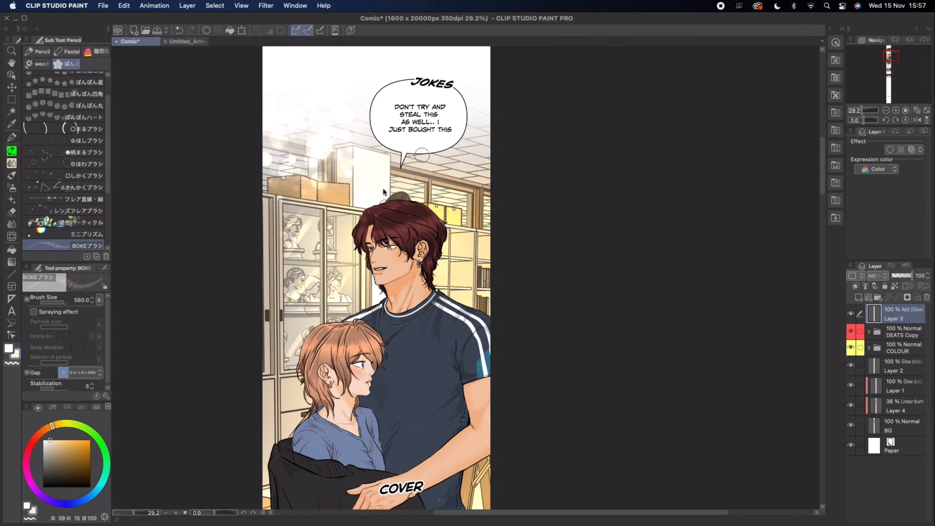
# Paint white bokeh lights and small outlined square sparkles over the panel on the Add (Glow) Layer 3
pyautogui.moveTo(362, 125); pyautogui.dragTo(419, 182)
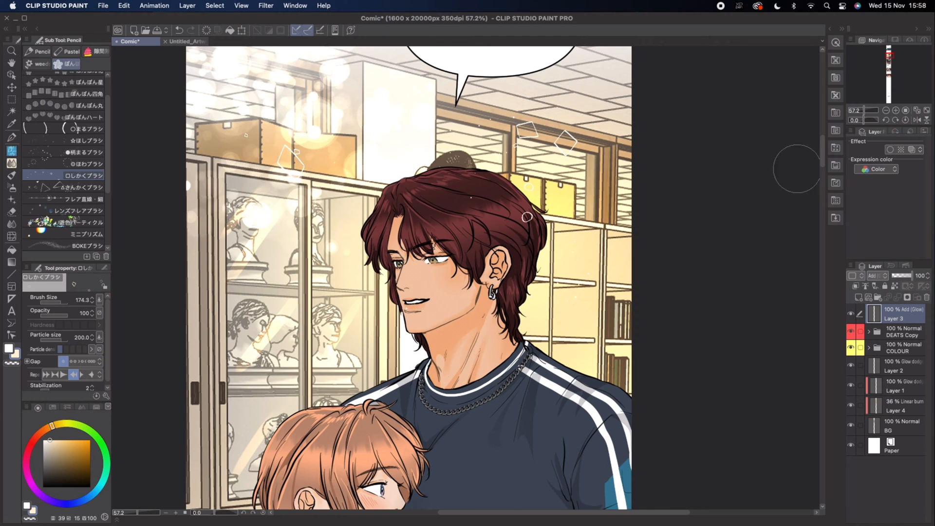
pyautogui.scroll(-5, 797, 169)
pyautogui.scroll(3, 790, 173)
pyautogui.scroll(-3, 780, 178)
pyautogui.scroll(2, 766, 185)
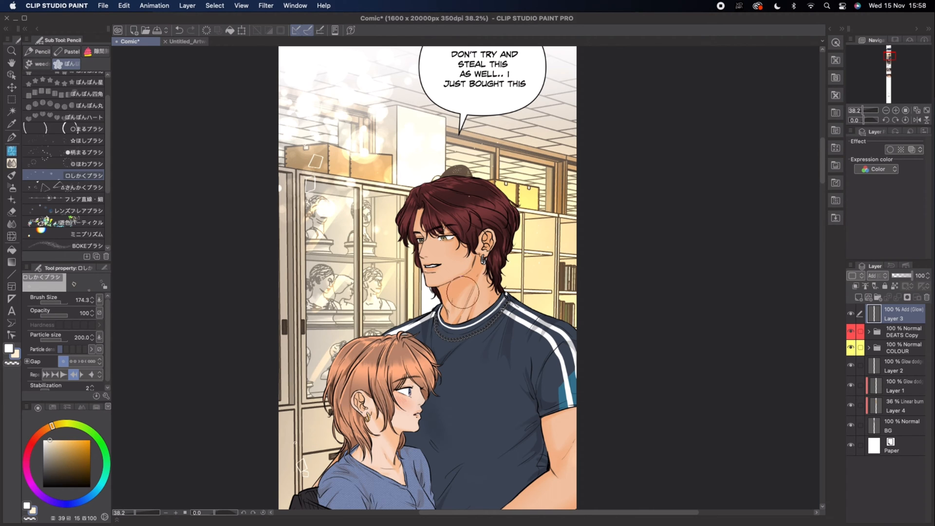
pyautogui.scroll(-8, 828, 200)
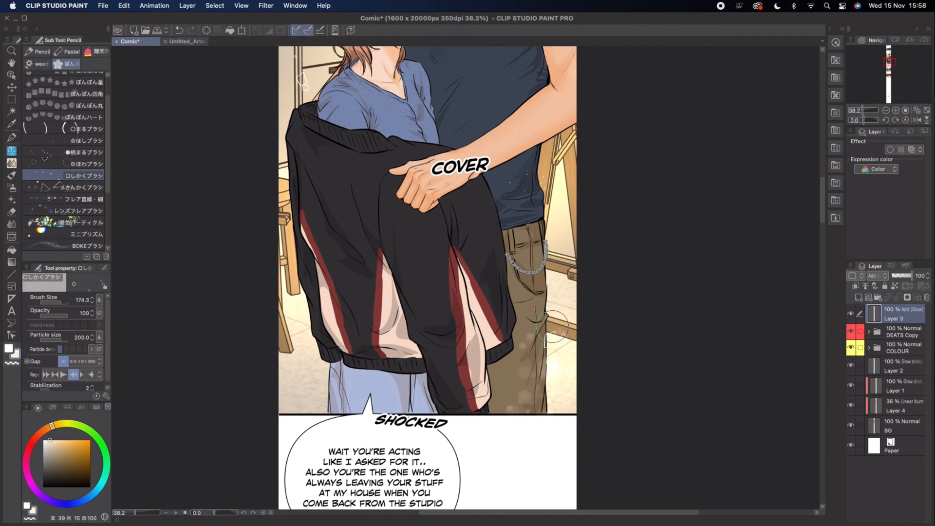
pyautogui.scroll(8, 820, 201)
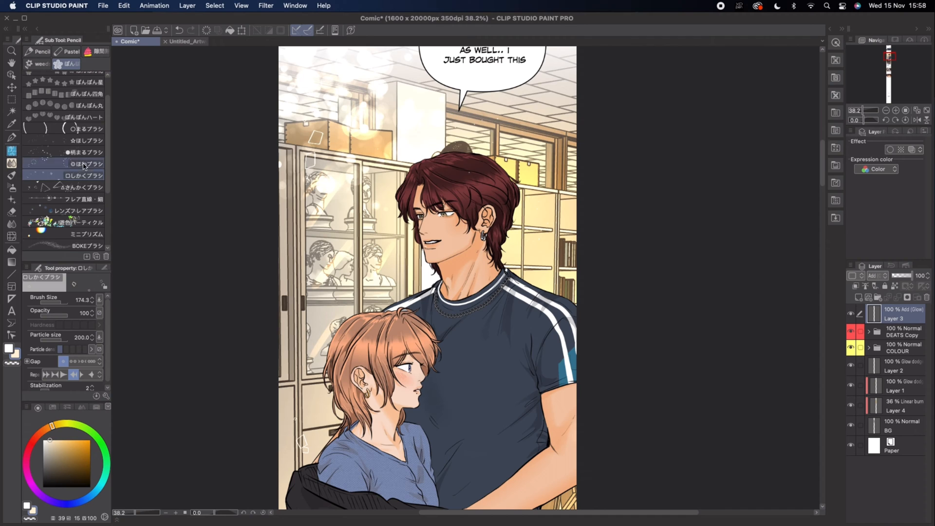
pyautogui.scroll(-3, 825, 173)
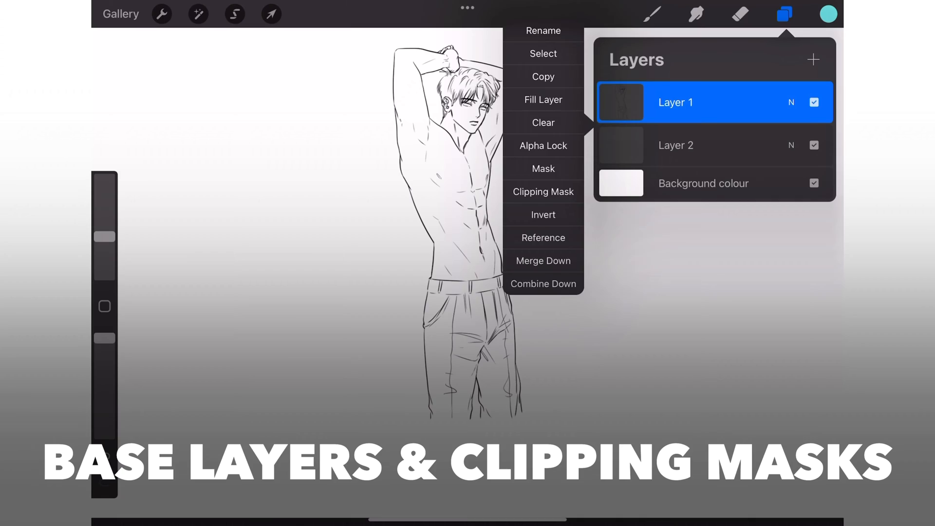
# Switch to Procreate and rename the layer holding the male figure's line drawing as LINEART
pyautogui.click(543, 30)
pyautogui.write('LINEART')
pyautogui.press('Return')
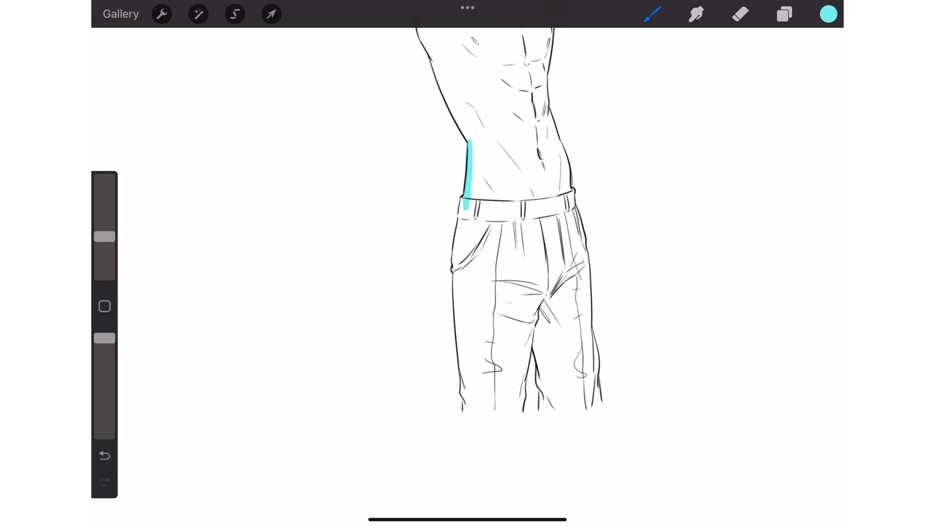
# Outline the trousers in turquoise just inside the line art, closing the open trouser-leg ends and continuing up the figure's sides
pyautogui.hotkey('ctrl', 'z')
pyautogui.moveTo(485, 106)
pyautogui.mouseDown()
pyautogui.moveTo(468, 246)
pyautogui.moveTo(478, 426)
pyautogui.moveTo(538, 426)
pyautogui.moveTo(549, 380)
pyautogui.moveTo(570, 379)
pyautogui.moveTo(570, 422)
pyautogui.moveTo(639, 415)
pyautogui.mouseUp()
pyautogui.moveTo(493, 435); pyautogui.dragTo(542, 433)
pyautogui.click(740, 14)
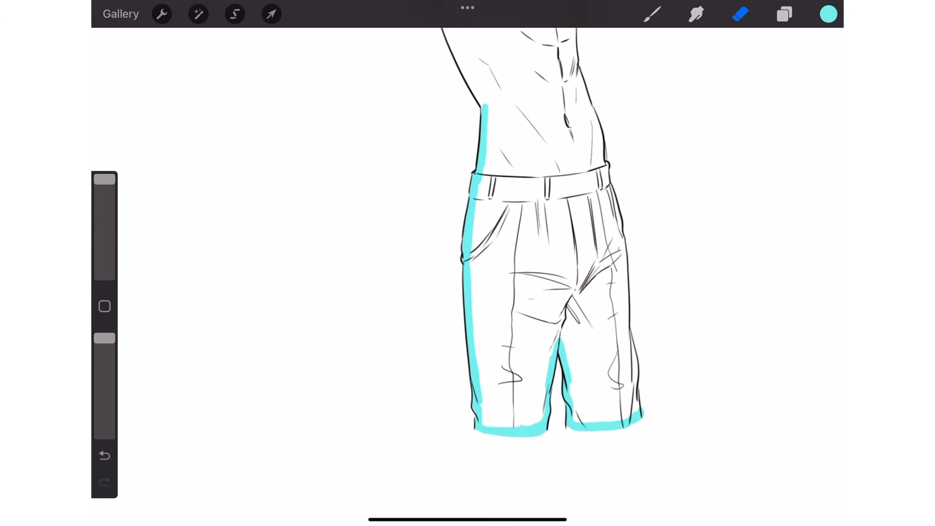
pyautogui.hotkey('ctrl', 'z')
pyautogui.click(652, 15)
pyautogui.moveTo(640, 418); pyautogui.dragTo(629, 324)
pyautogui.scroll(-5, 540, 273)
pyautogui.scroll(3, 540, 273)
pyautogui.moveTo(585, 400); pyautogui.dragTo(575, 307)
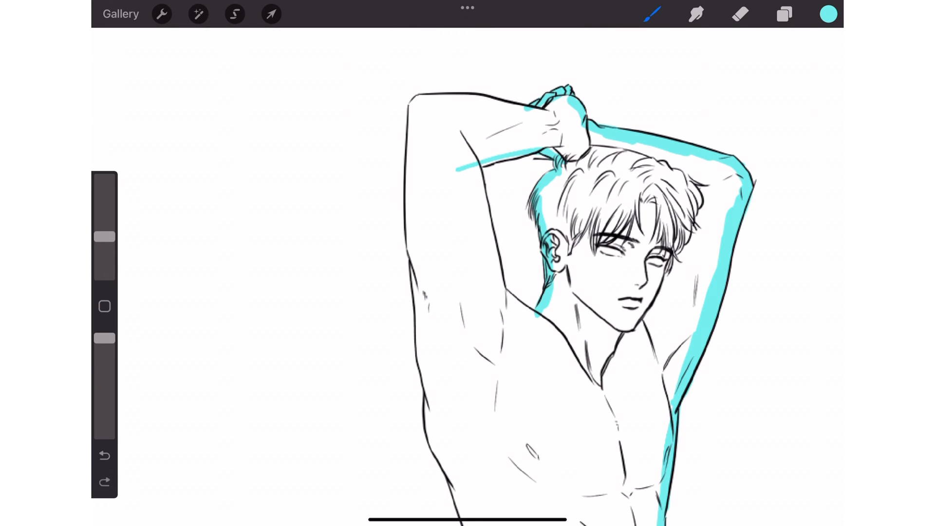
# Trace the raised arms, the gap beside the neck and the outer torso in turquoise to close the silhouette outline
pyautogui.moveTo(472, 165); pyautogui.dragTo(536, 314)
pyautogui.click(741, 14)
pyautogui.moveTo(475, 164); pyautogui.dragTo(484, 195)
pyautogui.click(653, 14)
pyautogui.moveTo(474, 161); pyautogui.dragTo(487, 194)
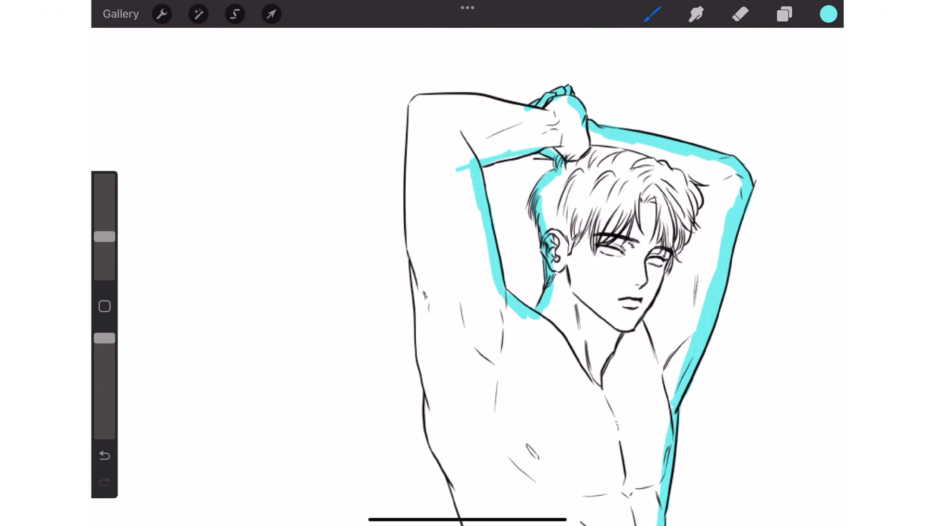
pyautogui.moveTo(414, 102)
pyautogui.mouseDown()
pyautogui.moveTo(417, 326)
pyautogui.moveTo(447, 461)
pyautogui.mouseUp()
pyautogui.moveTo(416, 100); pyautogui.dragTo(486, 102)
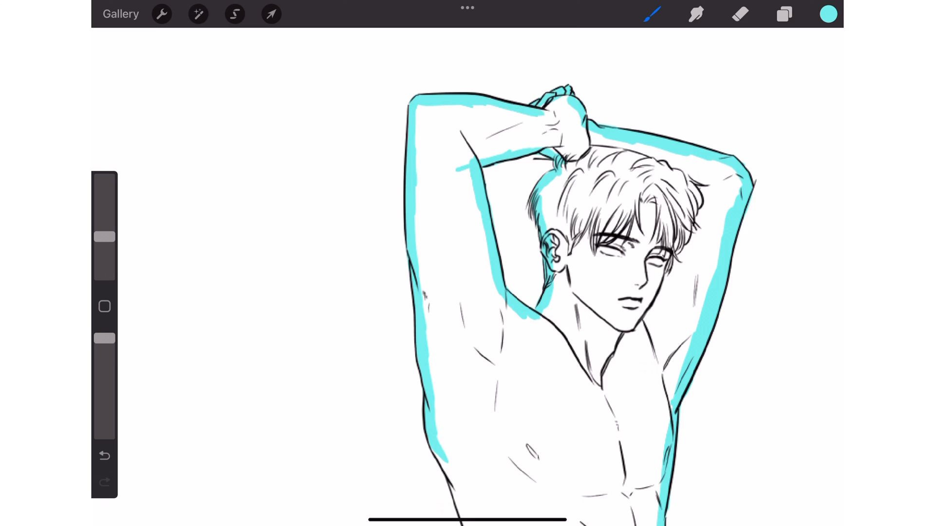
# Fill the outlined figure with turquoise on the BASE layer
pyautogui.scroll(-3, 540, 273)
pyautogui.moveTo(829, 14); pyautogui.dragTo(488, 254)
pyautogui.click(829, 14)
# Add a new layer above BASE, make it a clipping mask and choose a light peach skin colour
pyautogui.click(785, 14)
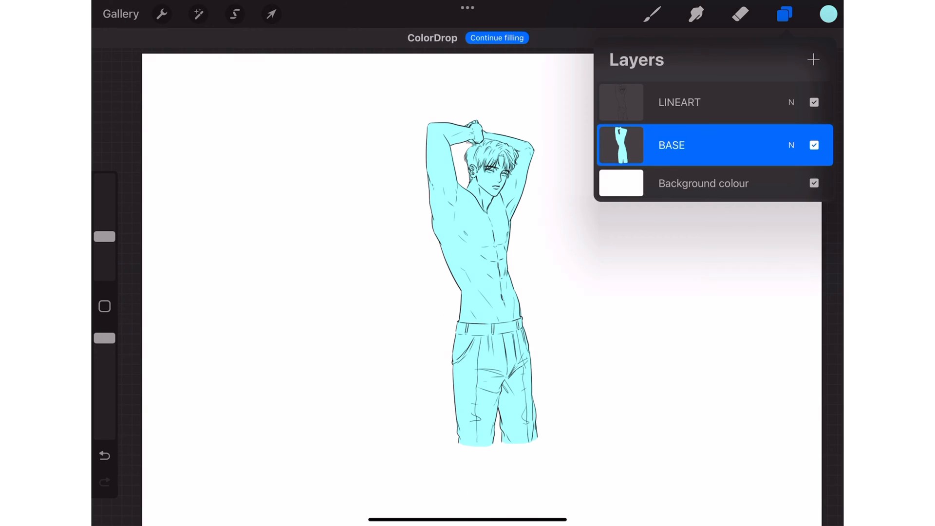
pyautogui.click(813, 60)
pyautogui.click(678, 145)
pyautogui.click(543, 191)
pyautogui.click(829, 14)
pyautogui.click(773, 103)
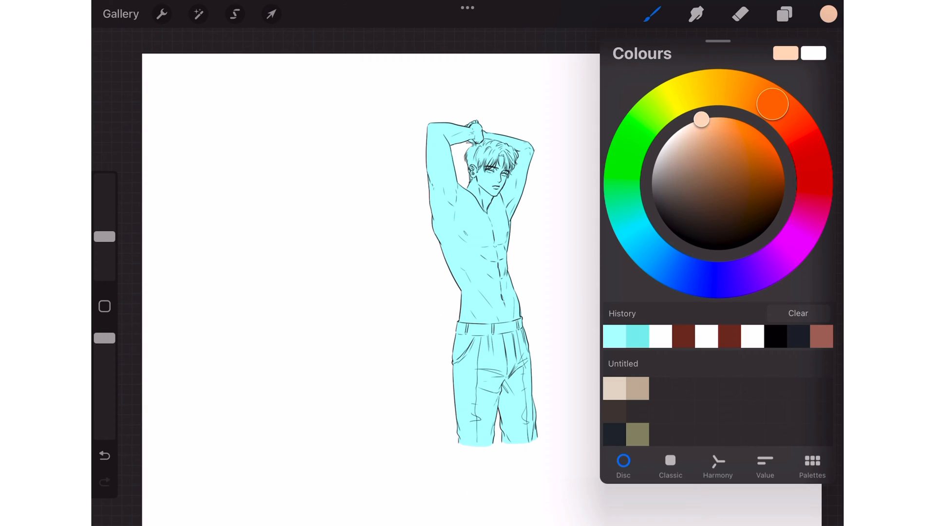
# Paint the figure's upper body light peach on the clipped layer and shade beside the raised arm with a deeper orange
pyautogui.click(235, 14)
pyautogui.moveTo(507, 104)
pyautogui.mouseDown()
pyautogui.moveTo(558, 215)
pyautogui.moveTo(516, 106)
pyautogui.mouseUp()
pyautogui.click(271, 14)
pyautogui.click(653, 13)
pyautogui.scroll(3, 467, 263)
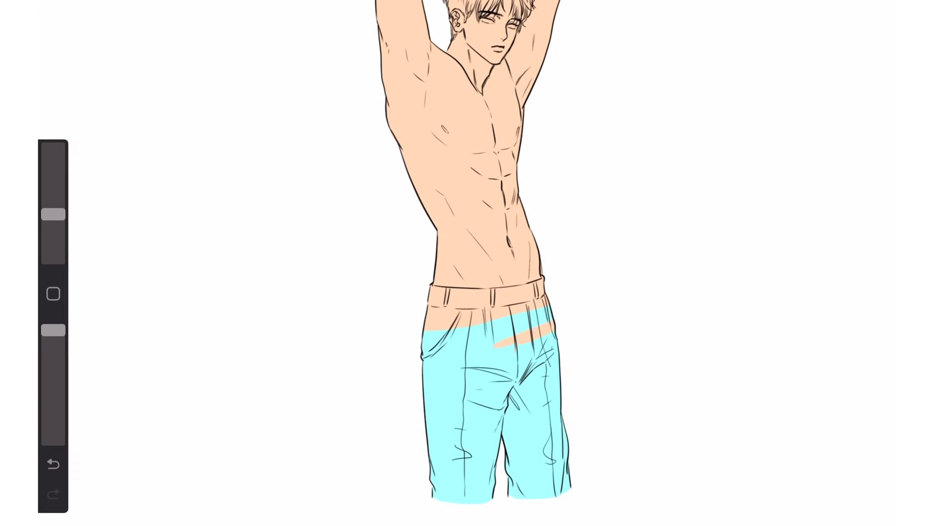
pyautogui.moveTo(426, 372)
pyautogui.mouseDown()
pyautogui.moveTo(482, 331)
pyautogui.moveTo(428, 439)
pyautogui.moveTo(585, 433)
pyautogui.moveTo(463, 502)
pyautogui.mouseUp()
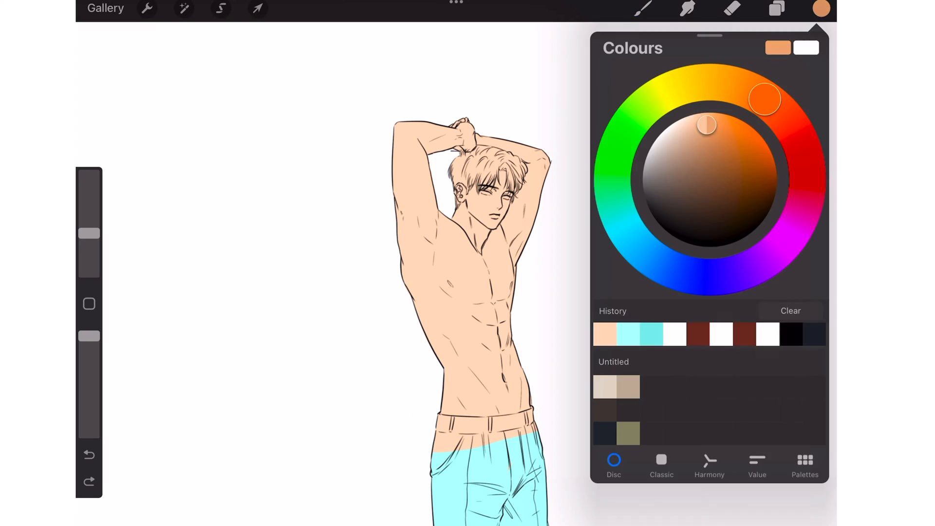
pyautogui.moveTo(524, 232); pyautogui.dragTo(515, 263)
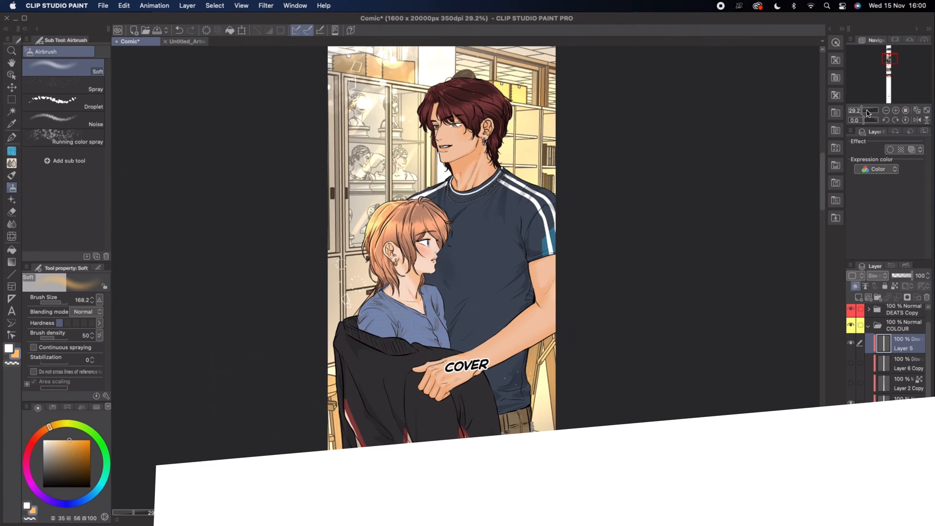
# Switch to Clip Studio Paint and airbrush a soft light-orange glow over the man's hair, shoulder and trousers on Layer 5
pyautogui.moveTo(867, 111); pyautogui.dragTo(865, 111)
pyautogui.moveTo(822, 173); pyautogui.dragTo(820, 153)
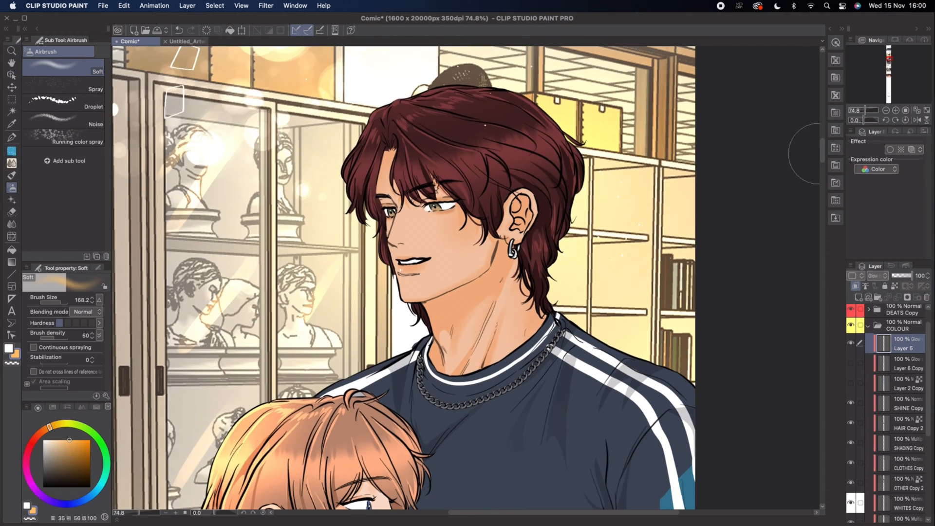
pyautogui.moveTo(370, 114)
pyautogui.mouseDown()
pyautogui.moveTo(592, 123)
pyautogui.moveTo(561, 131)
pyautogui.moveTo(576, 169)
pyautogui.moveTo(584, 164)
pyautogui.moveTo(512, 95)
pyautogui.moveTo(573, 136)
pyautogui.moveTo(578, 144)
pyautogui.moveTo(538, 115)
pyautogui.moveTo(573, 184)
pyautogui.mouseUp()
pyautogui.moveTo(823, 155); pyautogui.dragTo(823, 163)
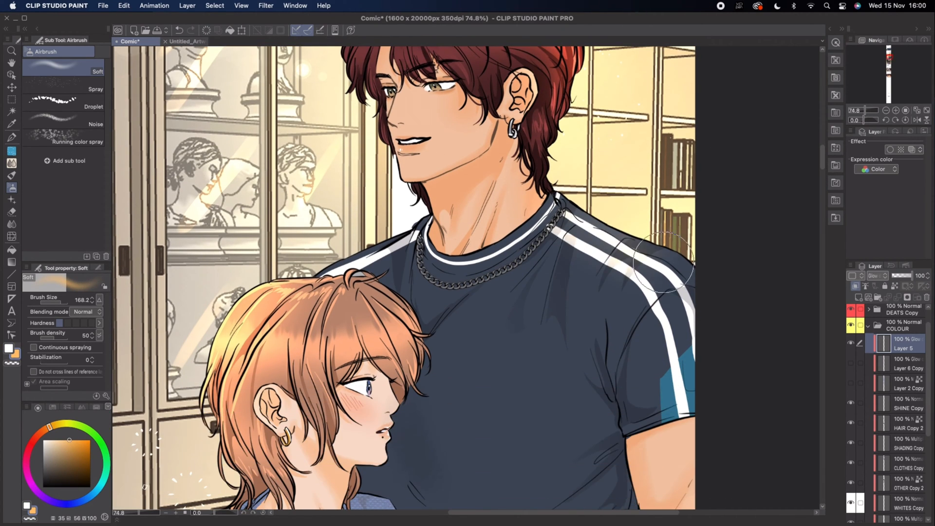
pyautogui.moveTo(633, 234); pyautogui.dragTo(710, 299)
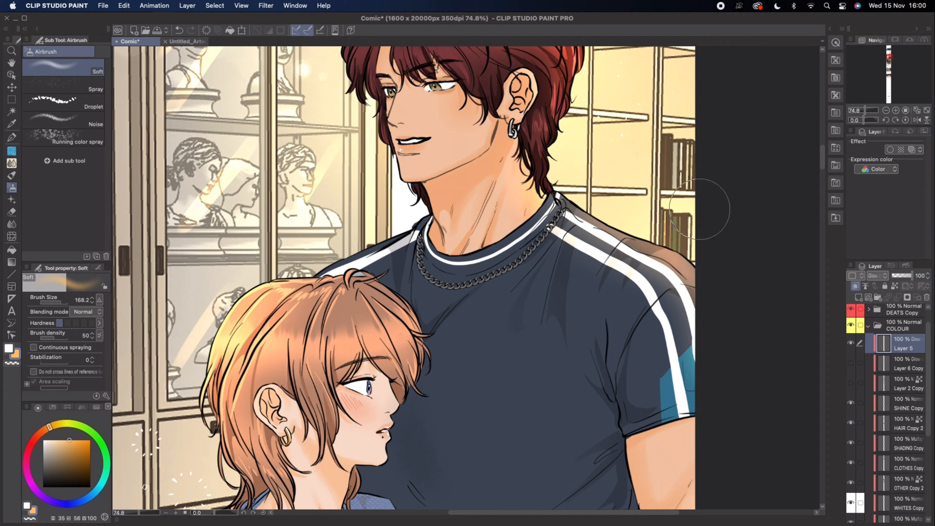
pyautogui.moveTo(822, 163); pyautogui.dragTo(823, 206)
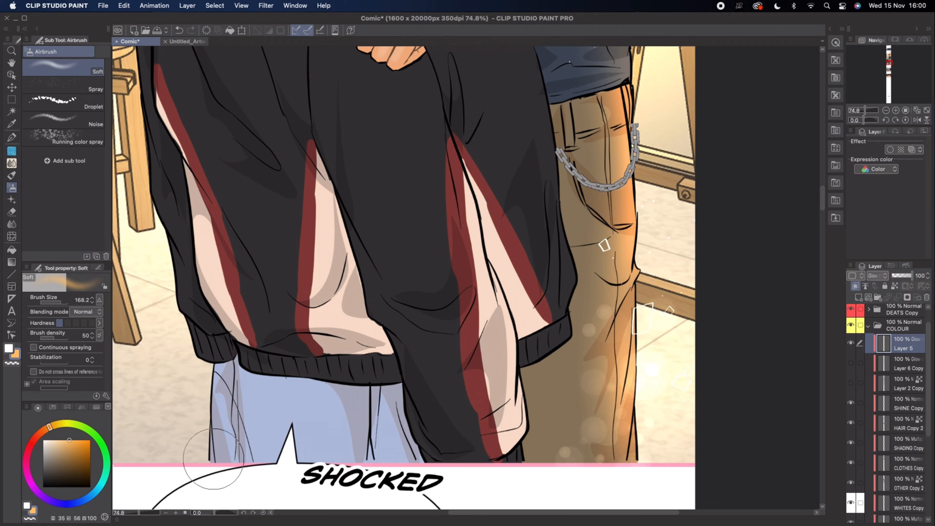
pyautogui.scroll(-5, 439, 273)
pyautogui.scroll(3, 322, 222)
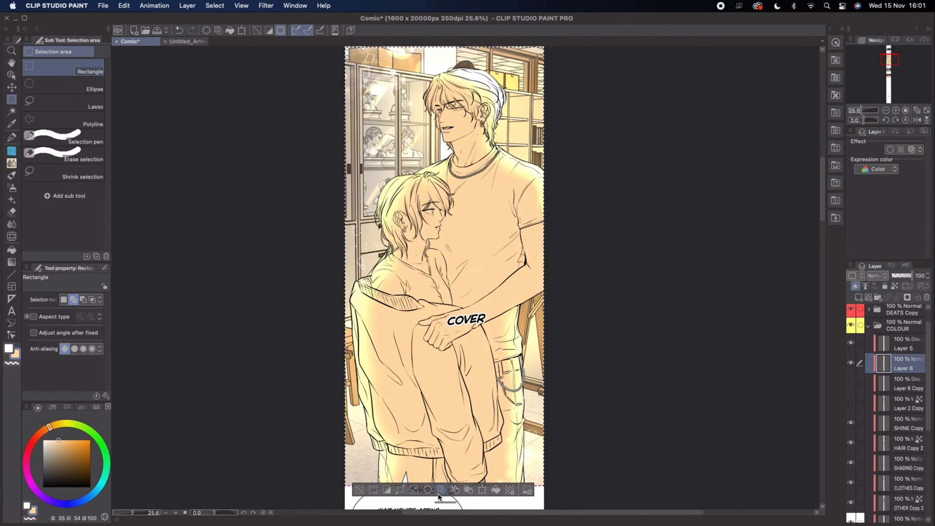
# Clear the panel selection and set Layer 6's light-orange fill to Multiply at 21% opacity
pyautogui.click(438, 495)
pyautogui.click(876, 276)
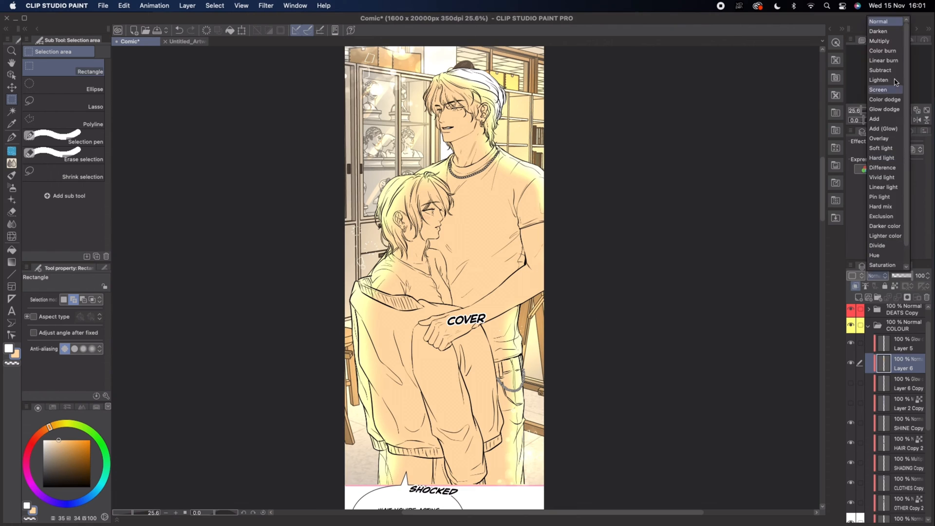
pyautogui.click(885, 35)
pyautogui.click(875, 276)
pyautogui.click(890, 49)
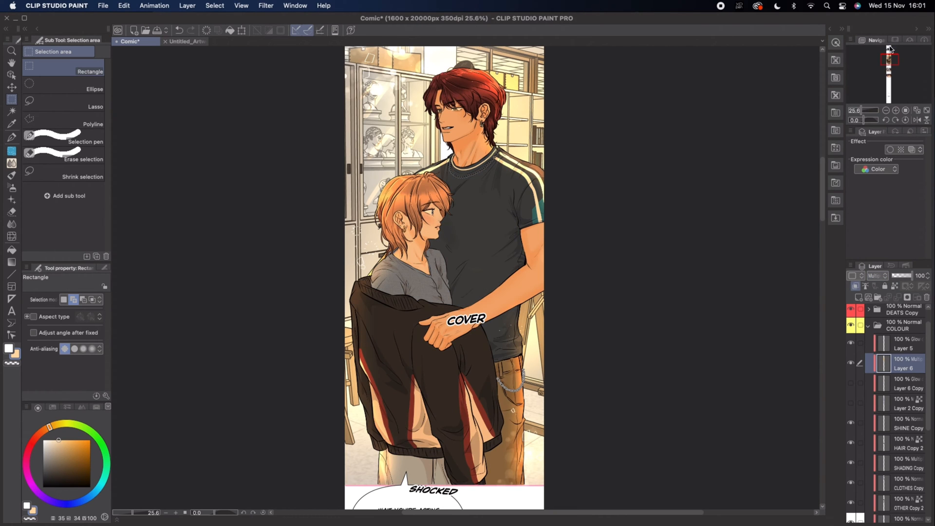
pyautogui.moveTo(909, 279); pyautogui.dragTo(891, 278)
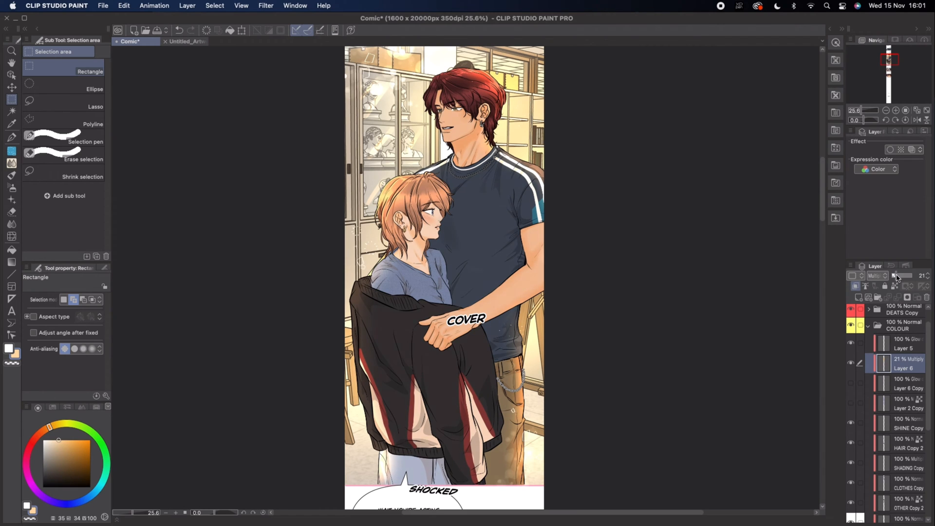
# Try a colour burn blending mode at 31% opacity on Layer 6 and toggle the layer's visibility to compare
pyautogui.moveTo(898, 277); pyautogui.dragTo(904, 276)
pyautogui.click(875, 276)
pyautogui.click(890, 63)
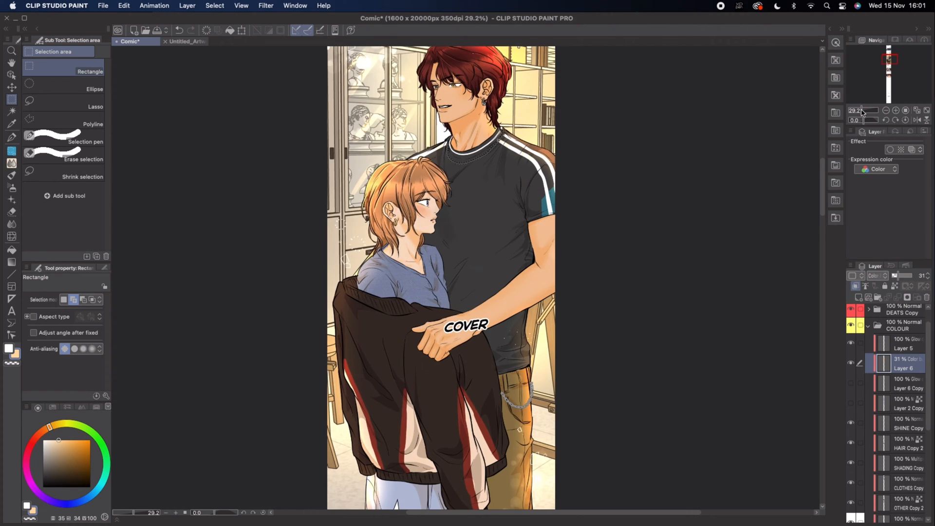
pyautogui.click(851, 364)
pyautogui.click(852, 365)
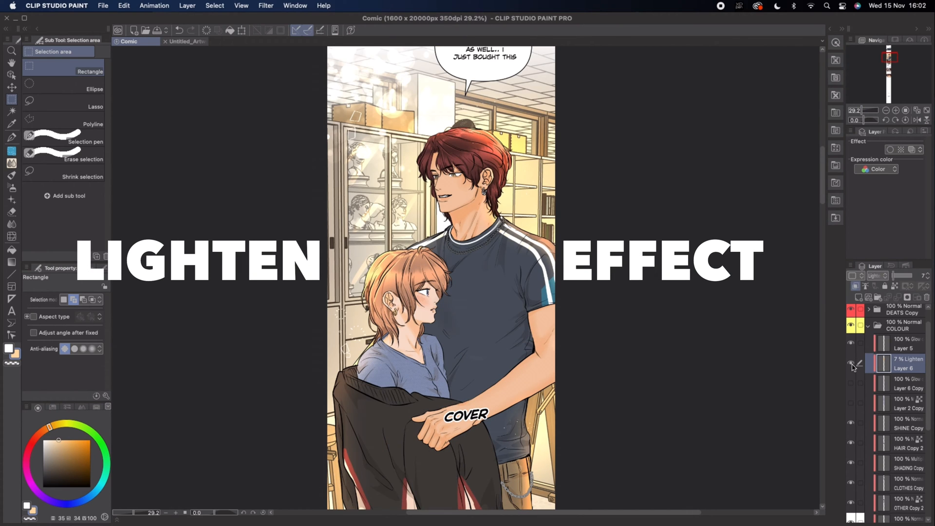
# Draw thin rim lights along the man's shoulder, arm and hand with the G-pen on Add (Glow) Layer 3, and save
pyautogui.moveTo(823, 196); pyautogui.dragTo(824, 206)
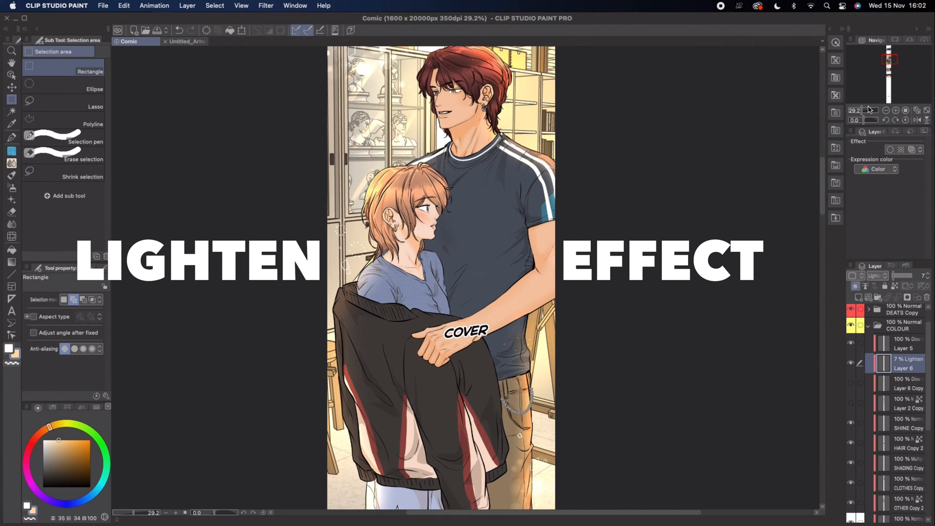
pyautogui.moveTo(862, 112); pyautogui.dragTo(865, 112)
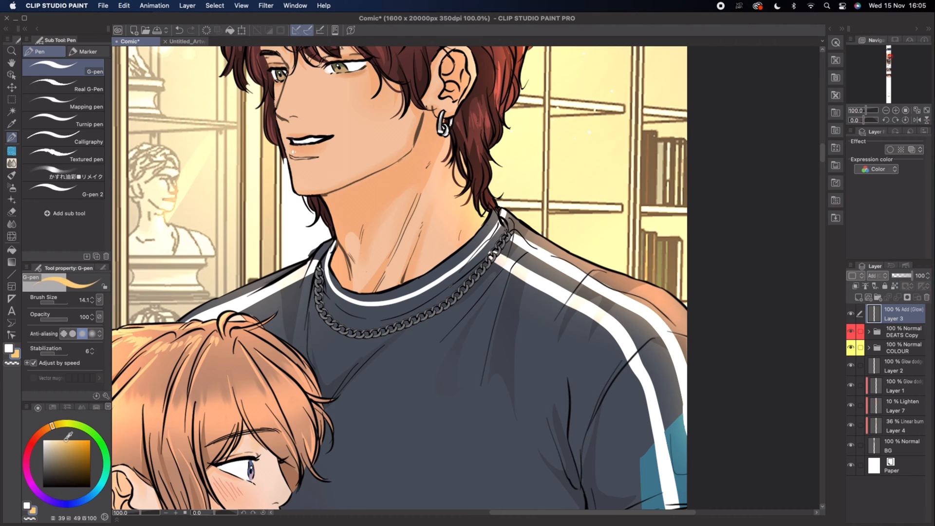
pyautogui.scroll(3, 676, 173)
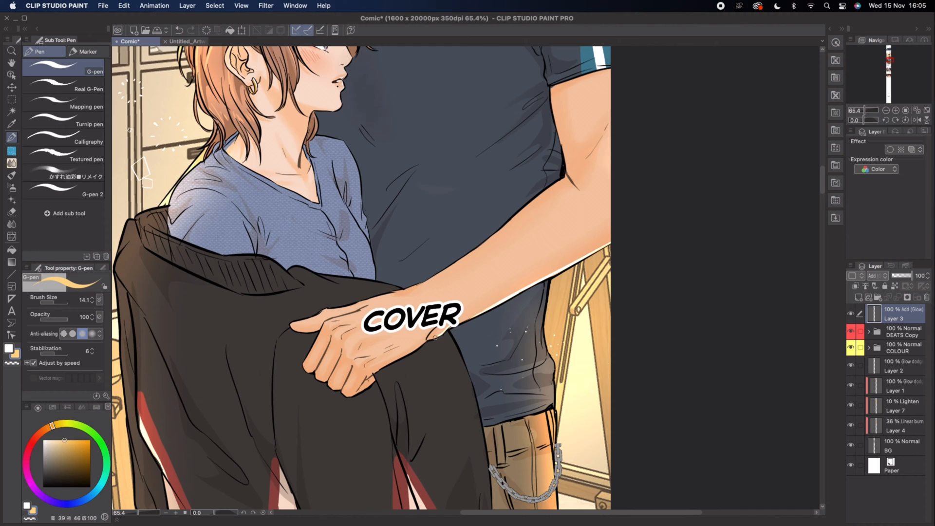
pyautogui.scroll(-5, 435, 337)
pyautogui.scroll(-4, 757, 231)
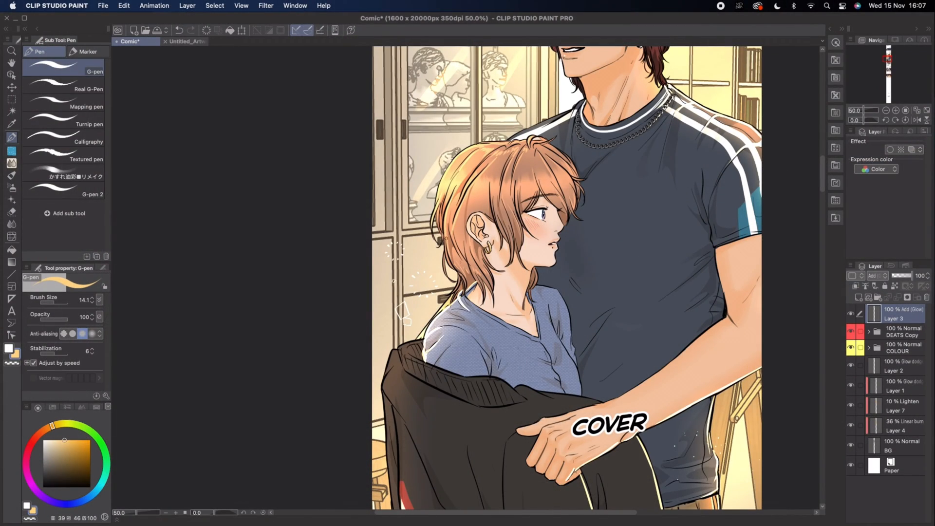
pyautogui.press('x')
pyautogui.press('super+s')
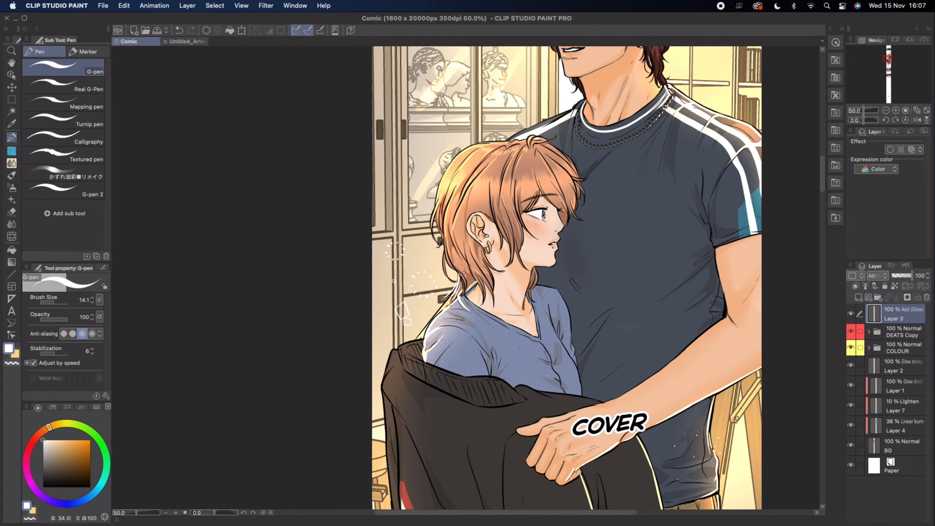
# Draw glowing rim-light lines along the outer edge and collar folds of the draped jacket, redoing the collar stroke
pyautogui.moveTo(860, 111); pyautogui.dragTo(867, 110)
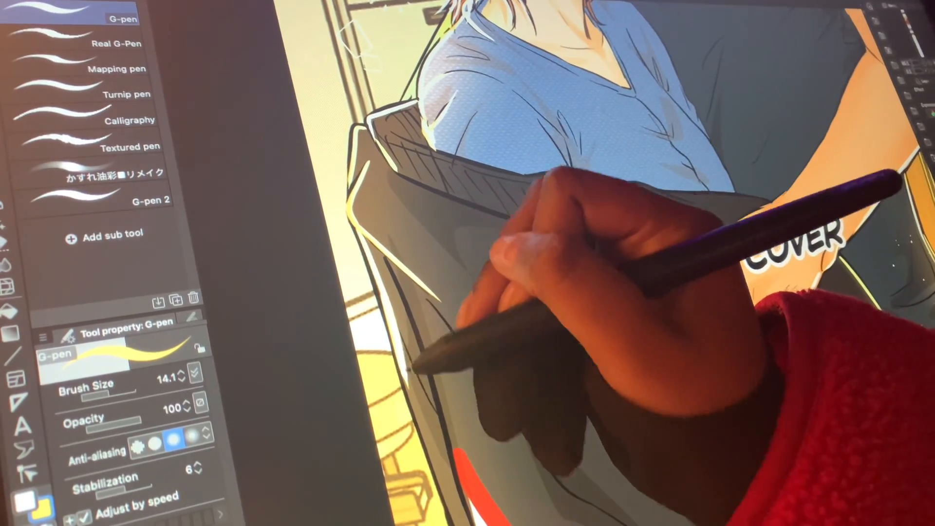
pyautogui.moveTo(399, 357); pyautogui.dragTo(430, 454)
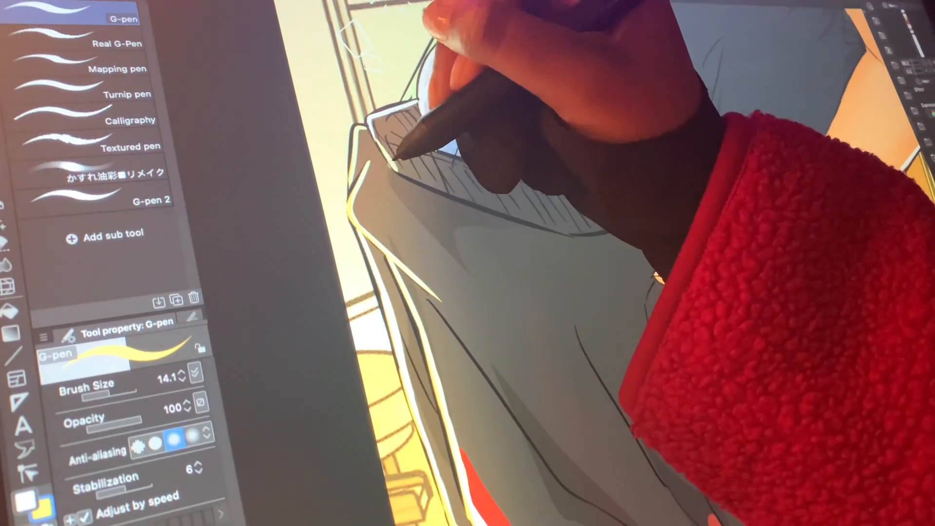
pyautogui.moveTo(386, 166); pyautogui.dragTo(478, 251)
pyautogui.hotkey('ctrl', 'z')
pyautogui.moveTo(382, 150); pyautogui.dragTo(475, 285)
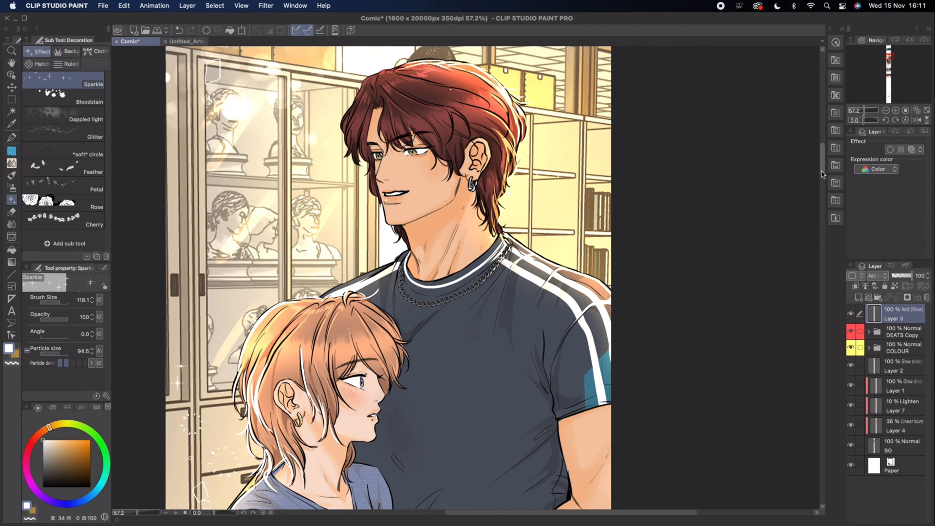
# Add small white sparkles over the glass cabinet and cardboard boxes with the Sparkle decoration brush on Layer 3
pyautogui.scroll(5, 822, 174)
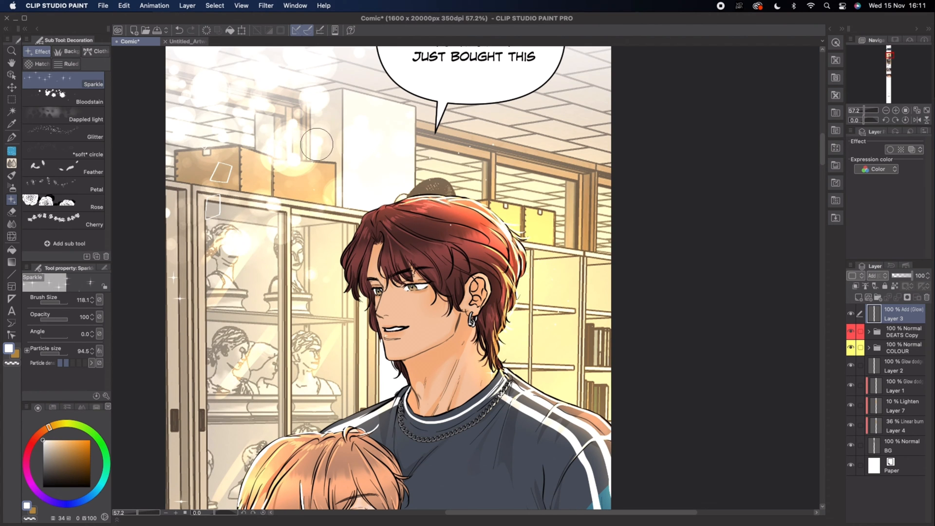
pyautogui.moveTo(863, 111); pyautogui.dragTo(863, 112)
pyautogui.scroll(-10, 822, 210)
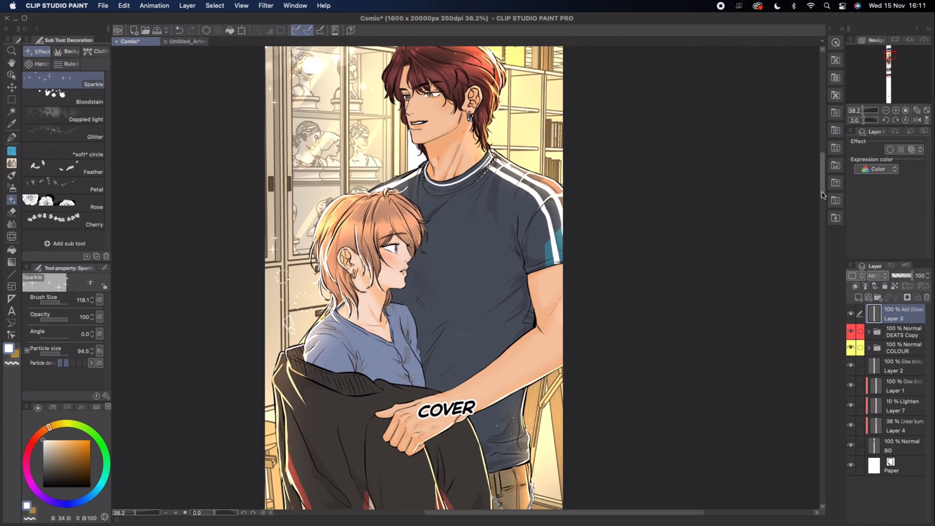
pyautogui.moveTo(822, 210); pyautogui.dragTo(823, 183)
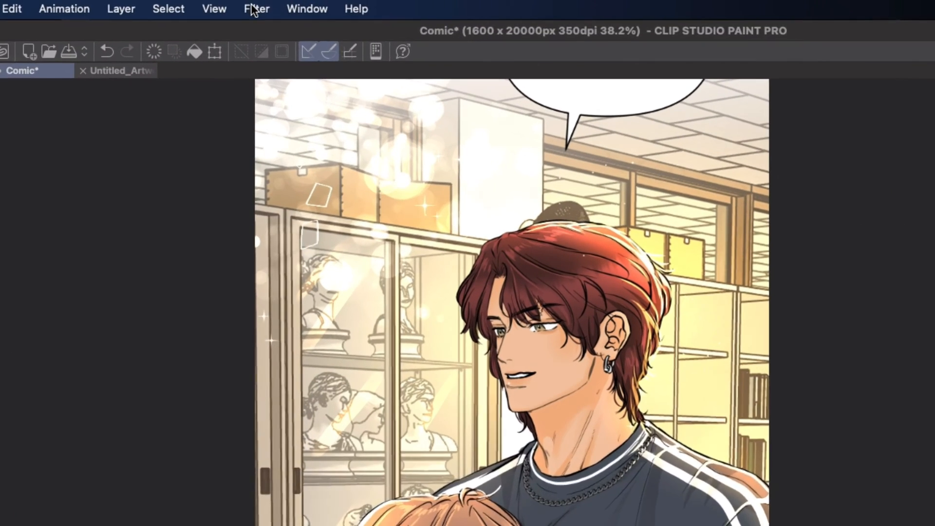
# Apply a Gaussian blur to the BG layer, adjusting its strength to soften the background behind the characters
pyautogui.click(266, 5)
pyautogui.moveTo(279, 20)
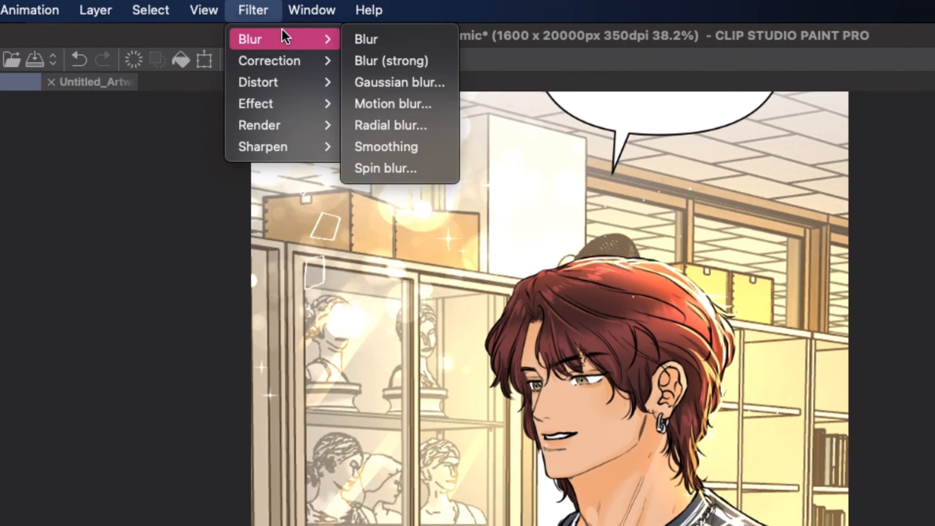
pyautogui.click(398, 82)
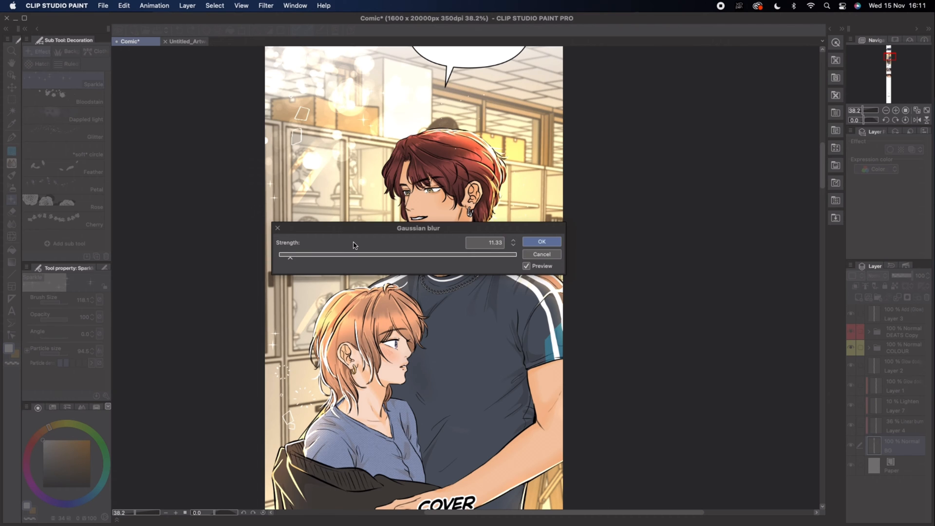
pyautogui.moveTo(355, 229); pyautogui.dragTo(550, 265)
pyautogui.moveTo(485, 294); pyautogui.dragTo(492, 293)
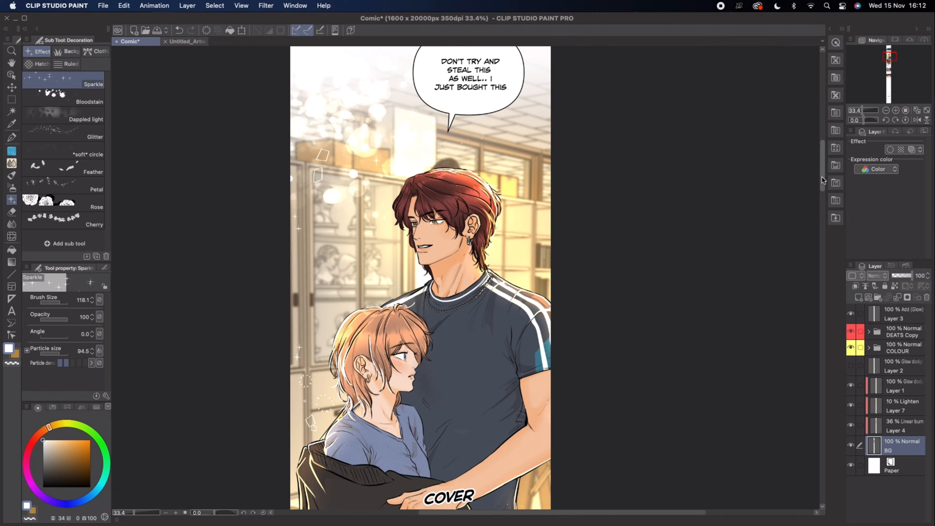
# Recolour Layer 4's linear burn background tint to dark blue across the panel using a rectangular selection, and deselect
pyautogui.moveTo(822, 180)
pyautogui.mouseDown()
pyautogui.moveTo(822, 167)
pyautogui.moveTo(821, 193)
pyautogui.moveTo(822, 163)
pyautogui.mouseUp()
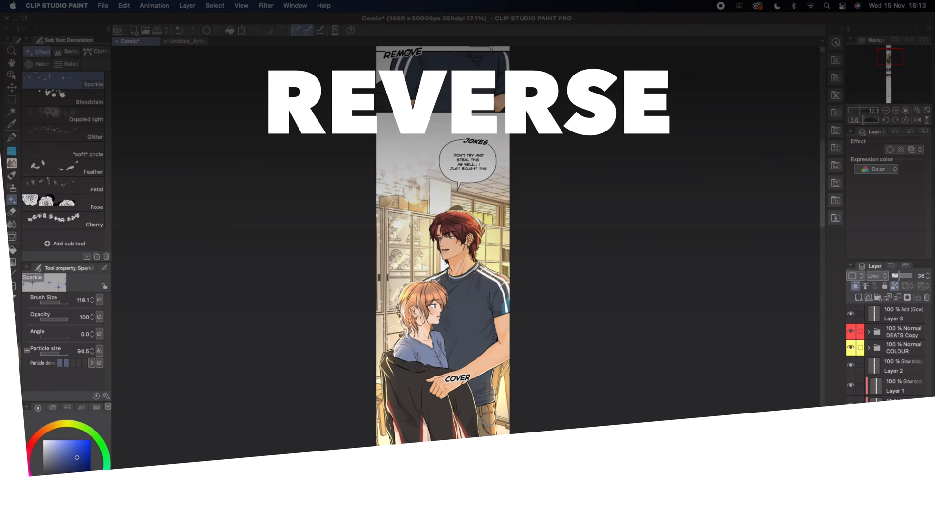
pyautogui.moveTo(522, 282); pyautogui.dragTo(508, 496)
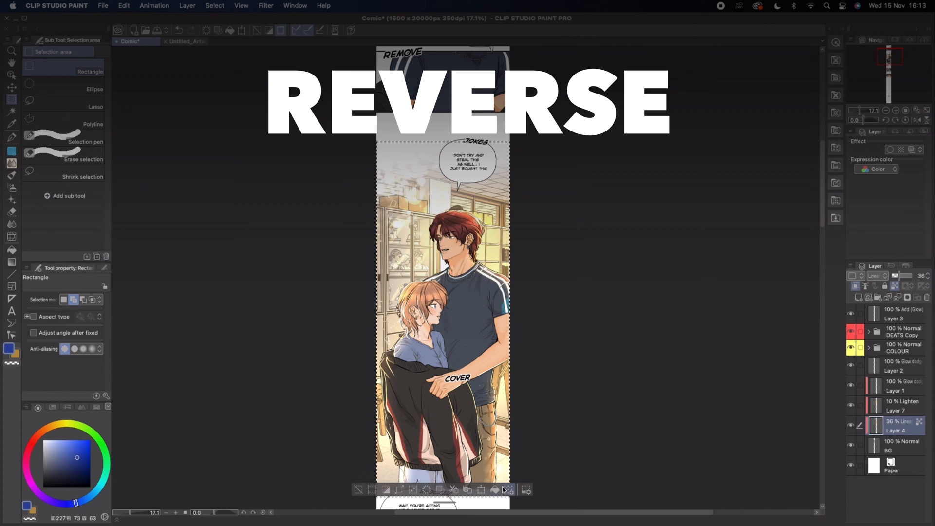
pyautogui.click(359, 490)
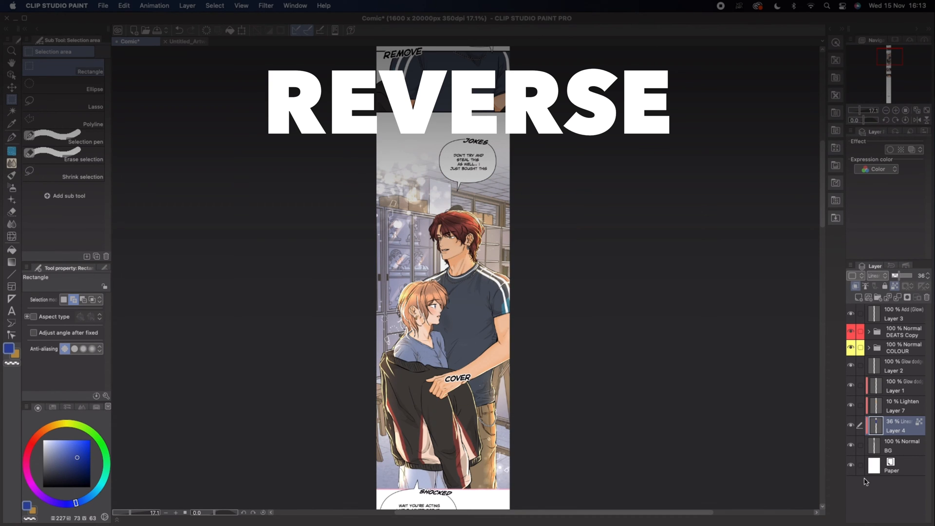
pyautogui.moveTo(860, 110); pyautogui.dragTo(862, 112)
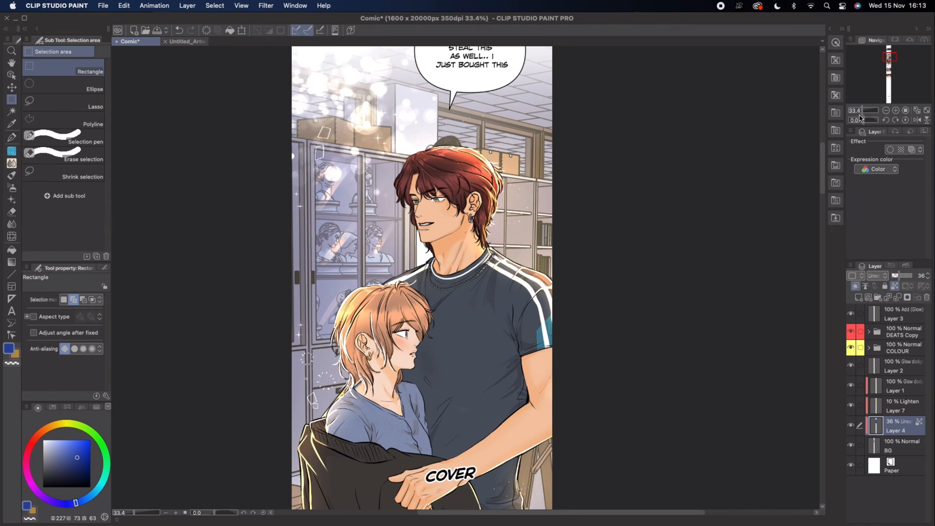
# Recolour the glow and rim lights on Layers 2 and 3 to blue within a rectangular selection of the panel, and deselect
pyautogui.click(854, 408)
pyautogui.click(855, 411)
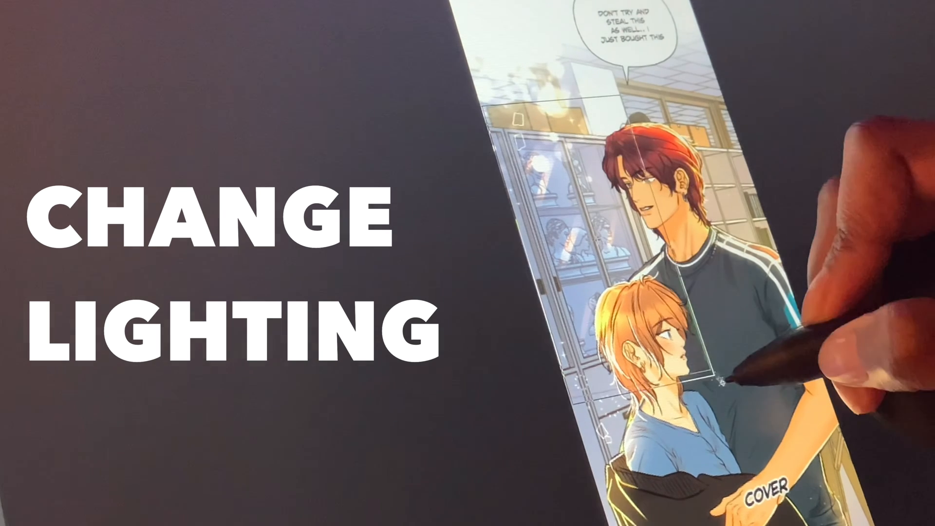
pyautogui.moveTo(492, 105); pyautogui.dragTo(721, 388)
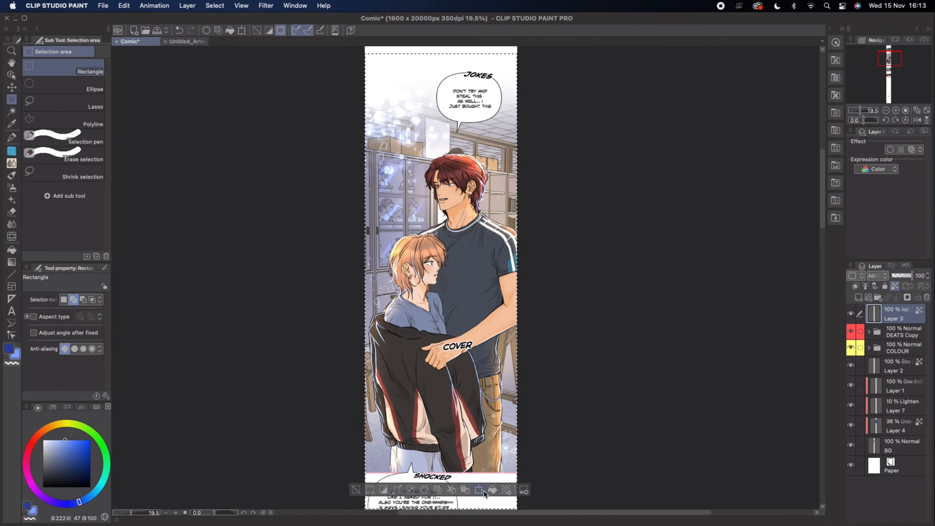
pyautogui.click(354, 492)
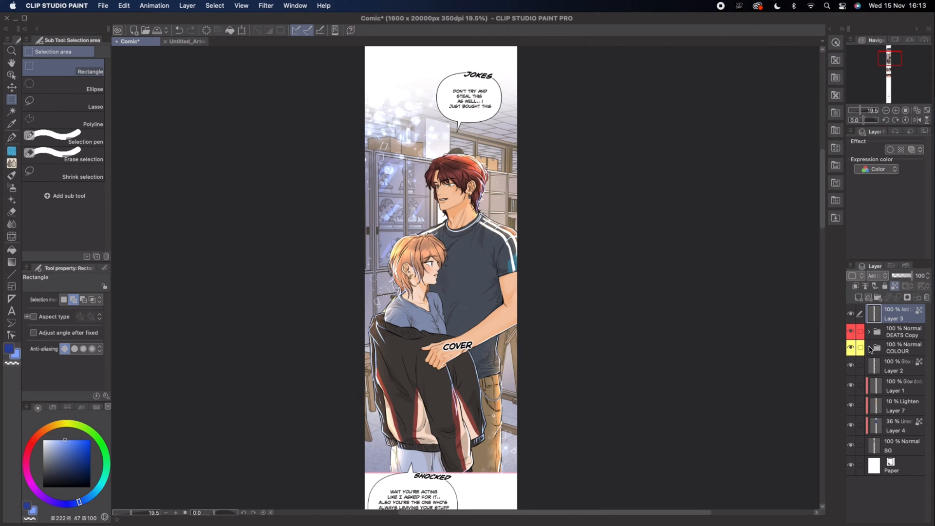
# Recolour the character glow on Layer 5 in the COLOUR folder to dark blue by filling a selection around the panel
pyautogui.click(870, 348)
pyautogui.click(912, 374)
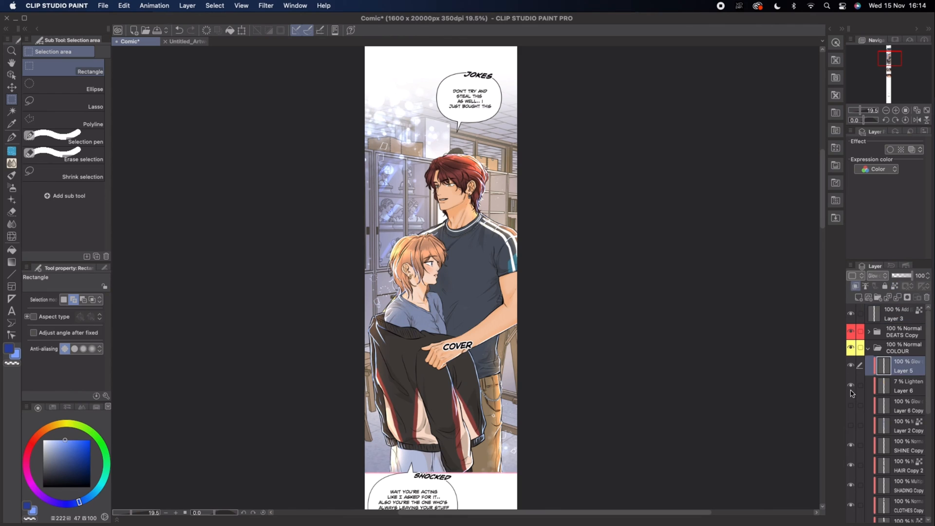
pyautogui.click(906, 393)
pyautogui.click(905, 367)
pyautogui.moveTo(363, 101); pyautogui.dragTo(542, 482)
pyautogui.click(494, 490)
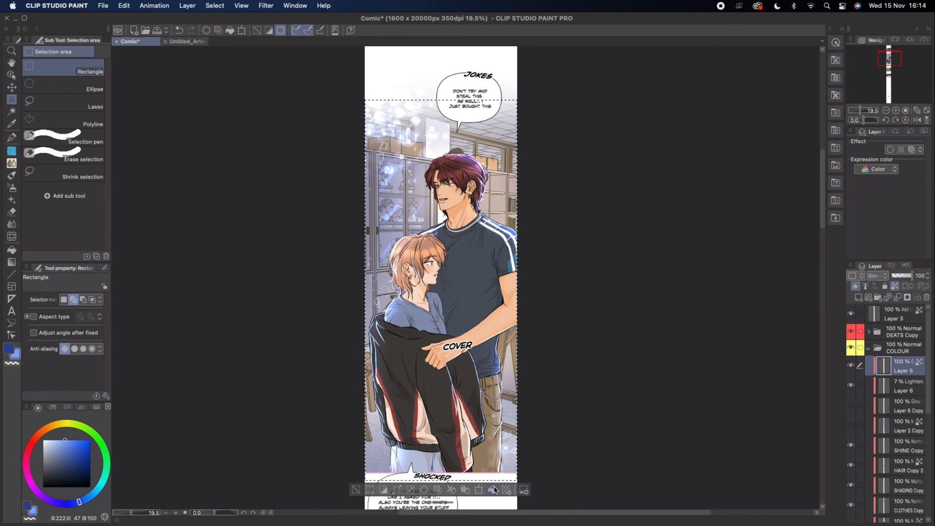
pyautogui.click(356, 491)
# Change the blending mode of Layer 6 in the COLOUR folder to Subtract
pyautogui.click(902, 387)
pyautogui.click(877, 276)
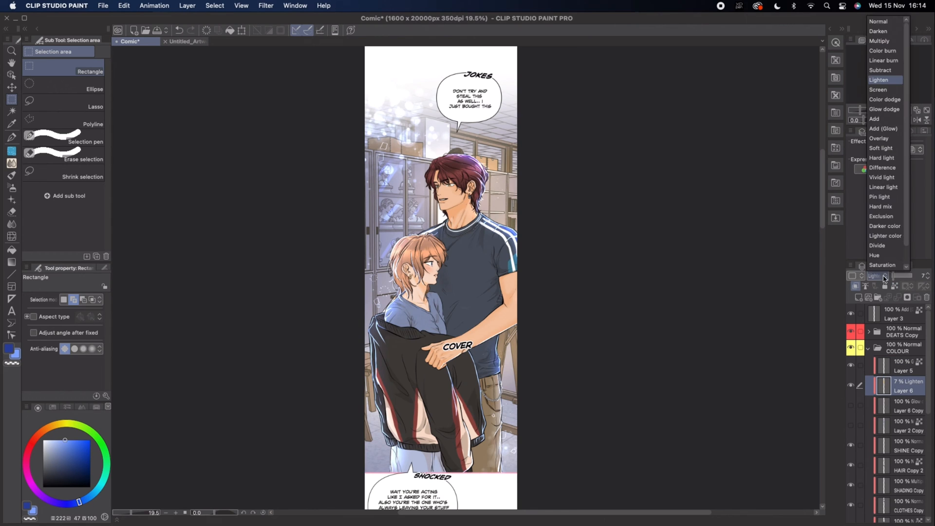
pyautogui.click(890, 68)
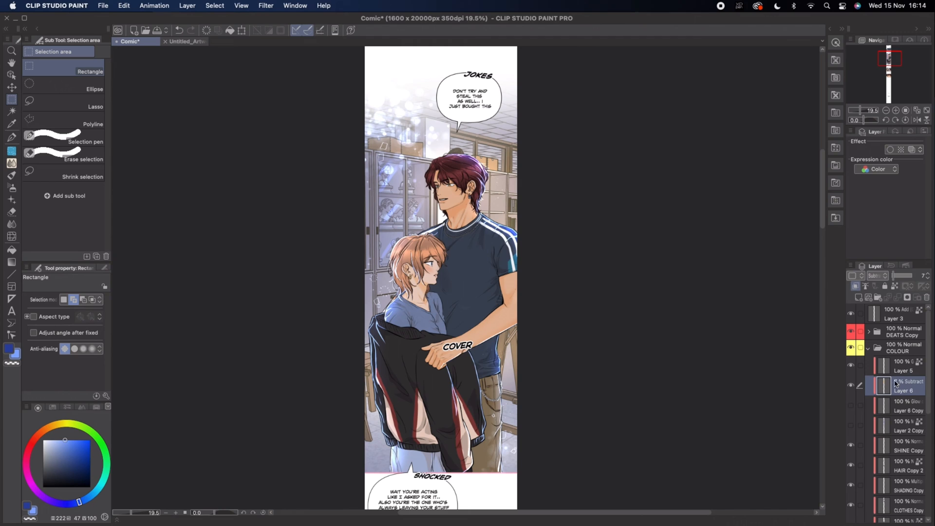
# Fill the selected panel area on background Layer 1 with a light blue, and clear the selection
pyautogui.click(59, 443)
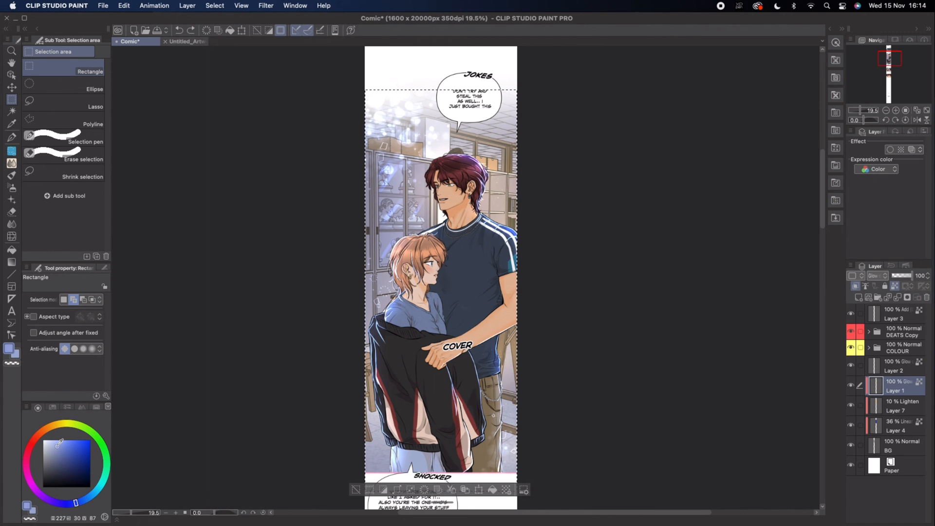
pyautogui.click(494, 490)
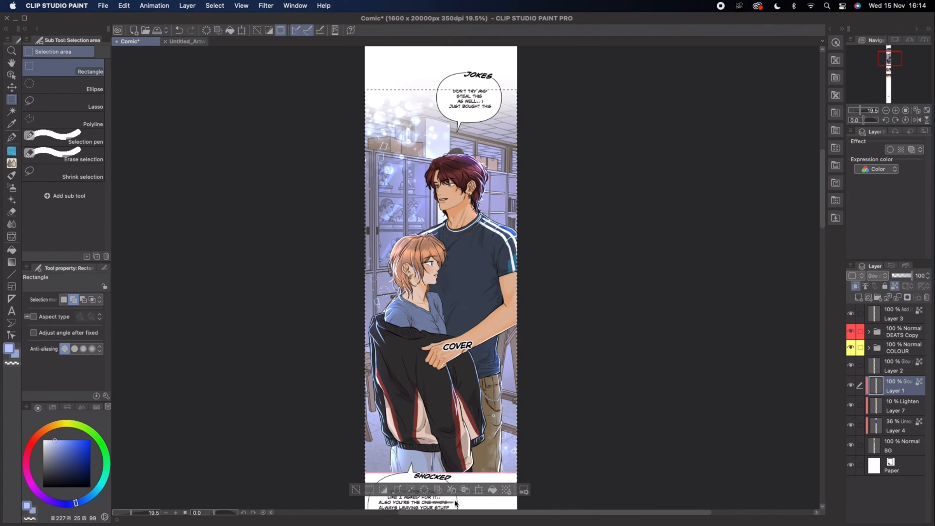
pyautogui.click(356, 491)
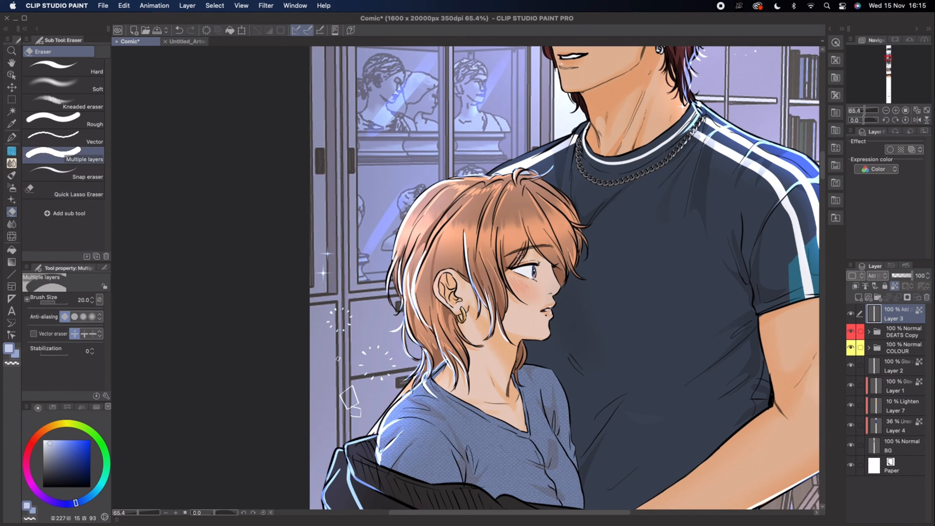
# Fade the rim lights on the shorter character's front hair strands with the Soft eraser on Layer 3
pyautogui.press(',')
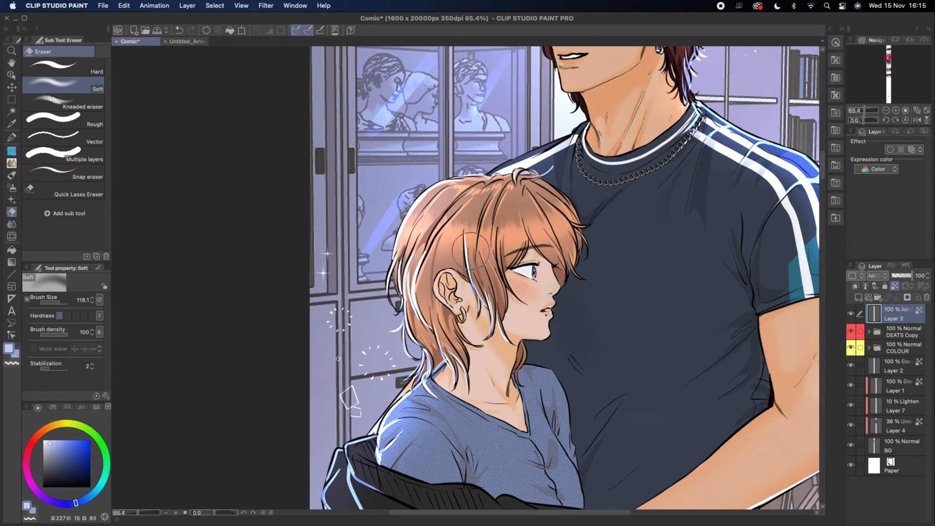
pyautogui.moveTo(471, 251); pyautogui.dragTo(484, 288)
pyautogui.moveTo(488, 255); pyautogui.dragTo(490, 324)
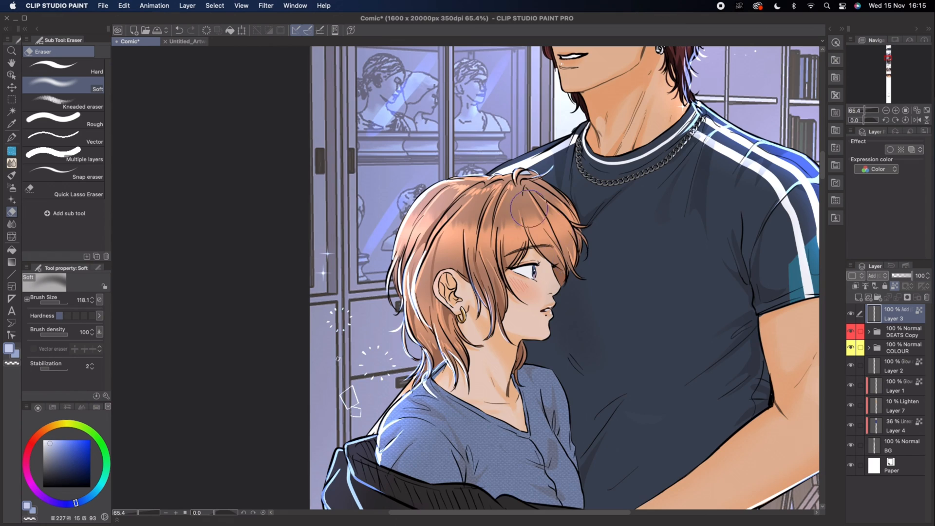
# Soften the rim lights along the draped jacket's edge and the man's trousers with the Soft eraser on Layer 3
pyautogui.scroll(-10, 529, 208)
pyautogui.moveTo(330, 278); pyautogui.dragTo(346, 384)
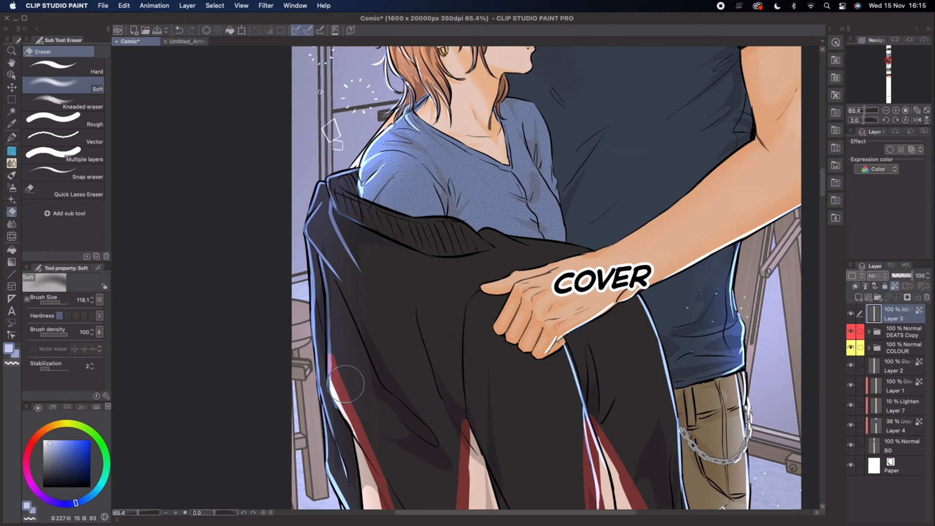
pyautogui.moveTo(321, 176); pyautogui.dragTo(320, 378)
pyautogui.scroll(-10, 417, 355)
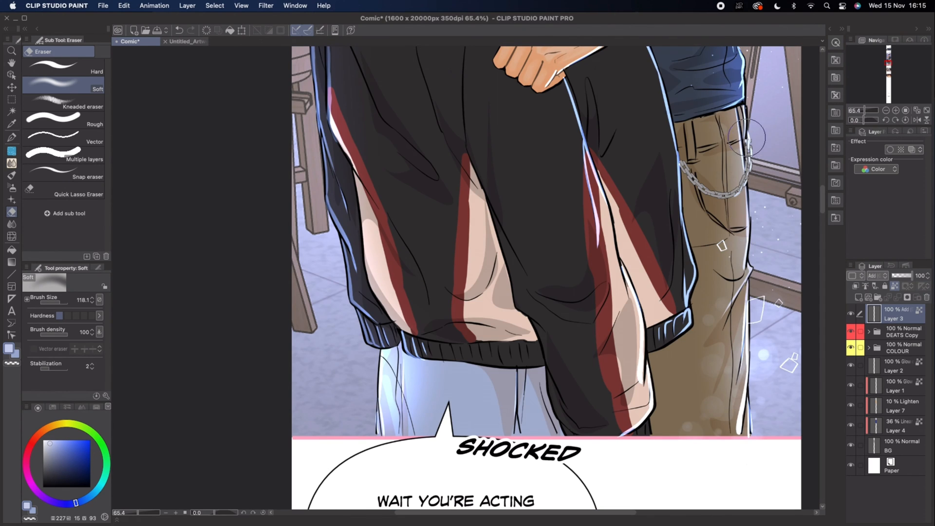
pyautogui.moveTo(749, 242)
pyautogui.mouseDown()
pyautogui.moveTo(744, 397)
pyautogui.moveTo(741, 380)
pyautogui.mouseUp()
pyautogui.scroll(9, 740, 381)
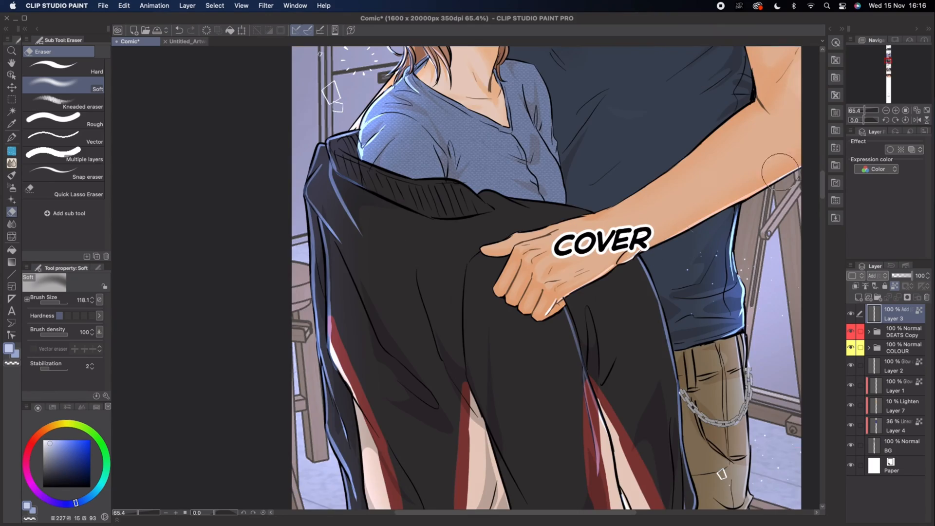
pyautogui.scroll(3, 811, 212)
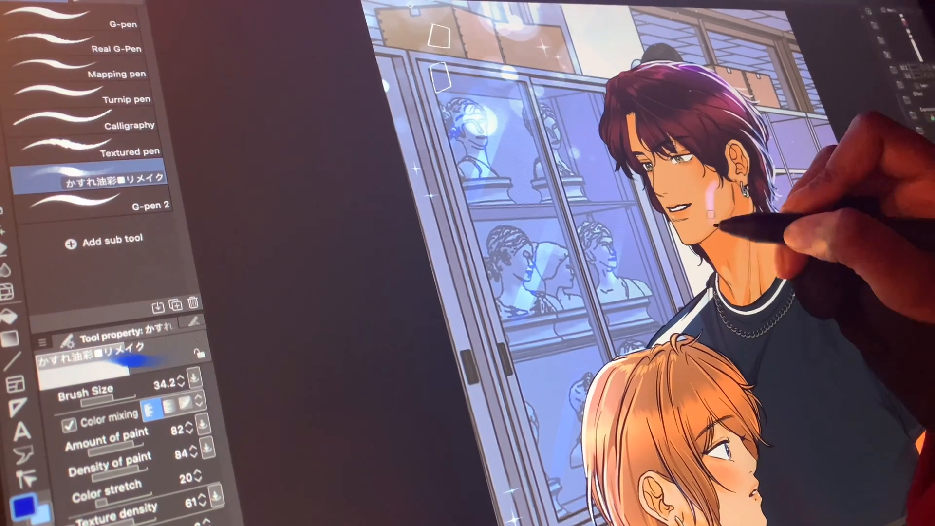
# Paint a blue glow on the man's jaw and neck with the かすれ油彩■リメイク brush
pyautogui.moveTo(730, 198)
pyautogui.mouseDown()
pyautogui.moveTo(726, 179)
pyautogui.moveTo(723, 217)
pyautogui.mouseUp()
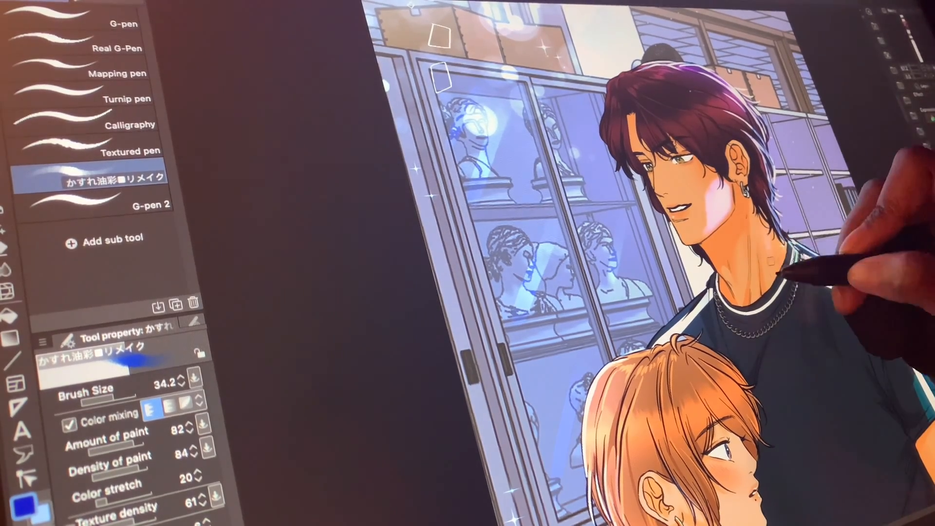
pyautogui.moveTo(782, 248)
pyautogui.mouseDown()
pyautogui.moveTo(773, 220)
pyautogui.moveTo(777, 243)
pyautogui.mouseUp()
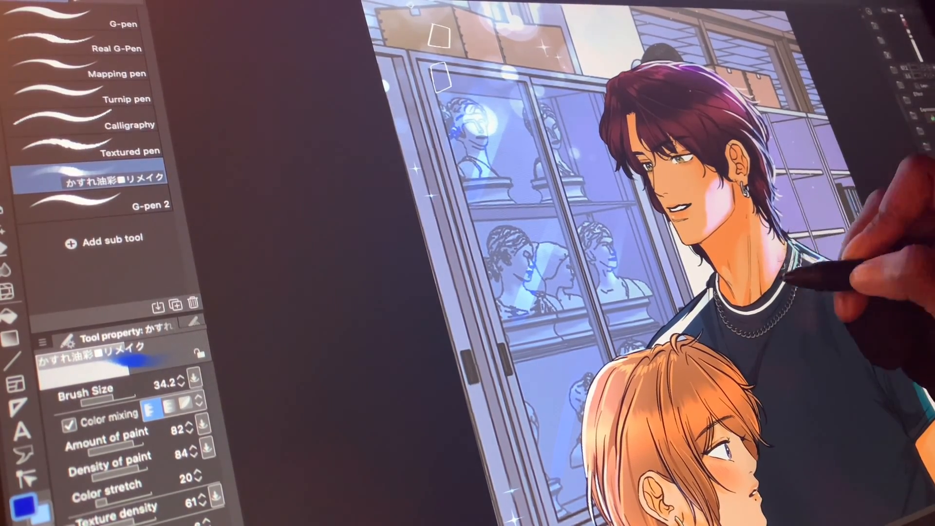
pyautogui.press('.')
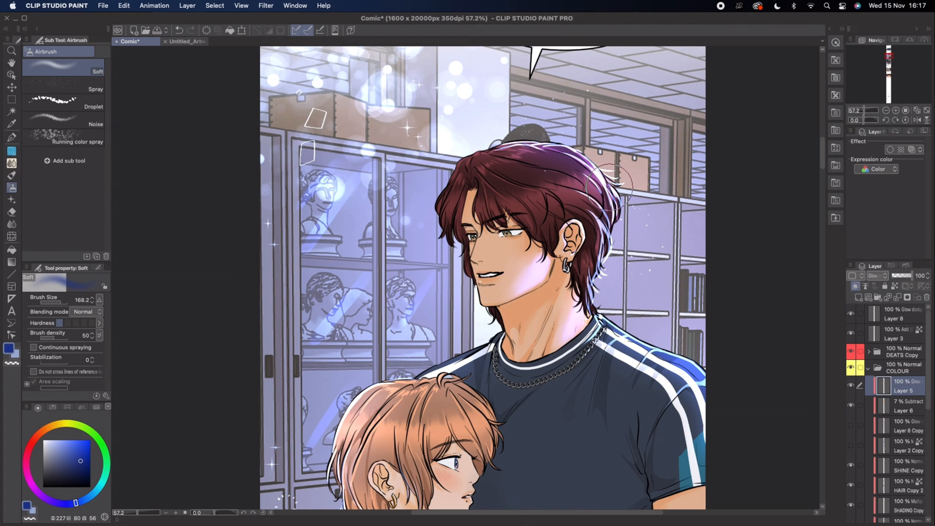
# Airbrush a white glow over the back of the man's hair on Layer 5, undoing an earlier stroke, and save the file
pyautogui.press('super+z')
pyautogui.press('x')
pyautogui.moveTo(556, 180); pyautogui.dragTo(604, 204)
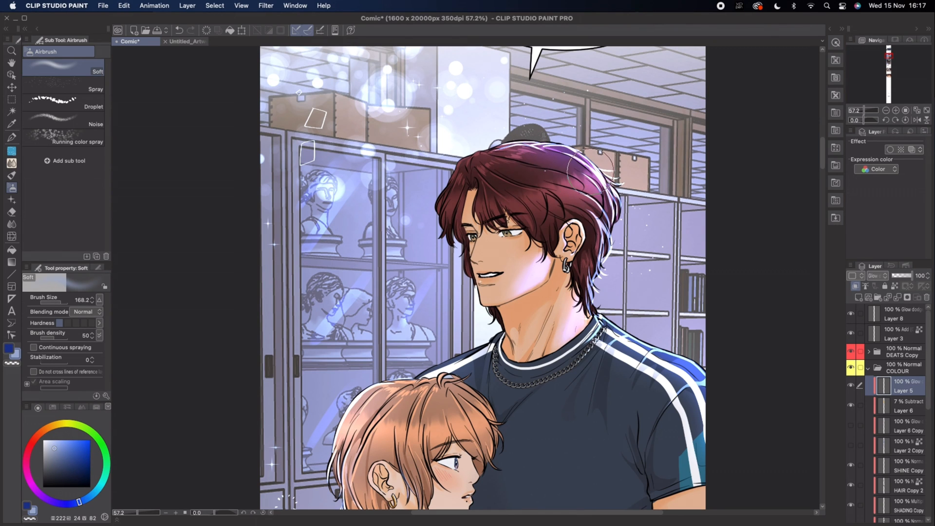
pyautogui.moveTo(68, 444); pyautogui.dragTo(32, 423)
pyautogui.moveTo(545, 139)
pyautogui.mouseDown()
pyautogui.moveTo(629, 246)
pyautogui.moveTo(620, 202)
pyautogui.moveTo(580, 163)
pyautogui.moveTo(612, 192)
pyautogui.moveTo(546, 181)
pyautogui.moveTo(620, 226)
pyautogui.moveTo(579, 222)
pyautogui.moveTo(641, 207)
pyautogui.mouseUp()
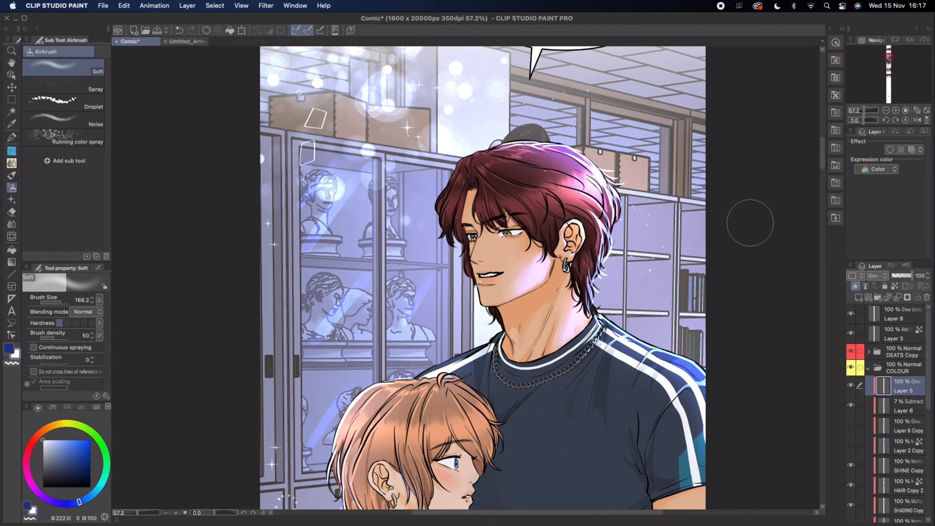
pyautogui.press('x')
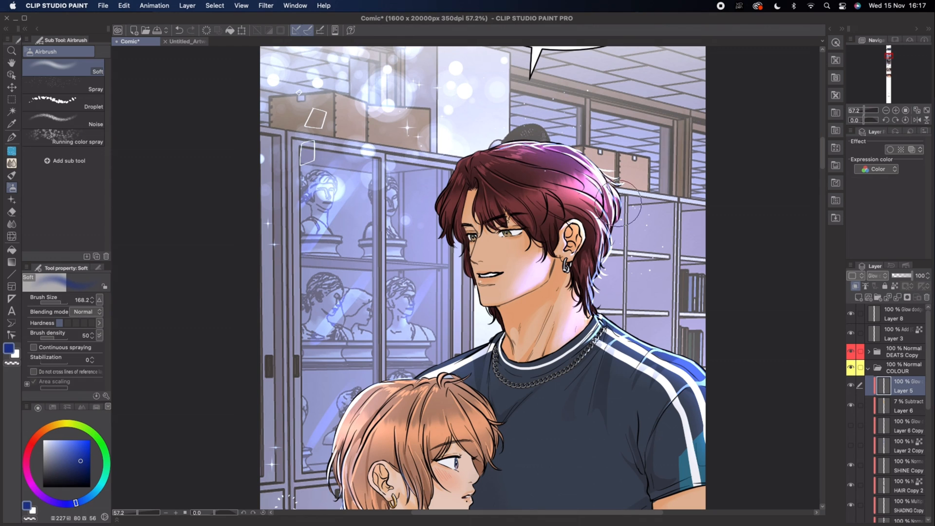
pyautogui.press('super+s')
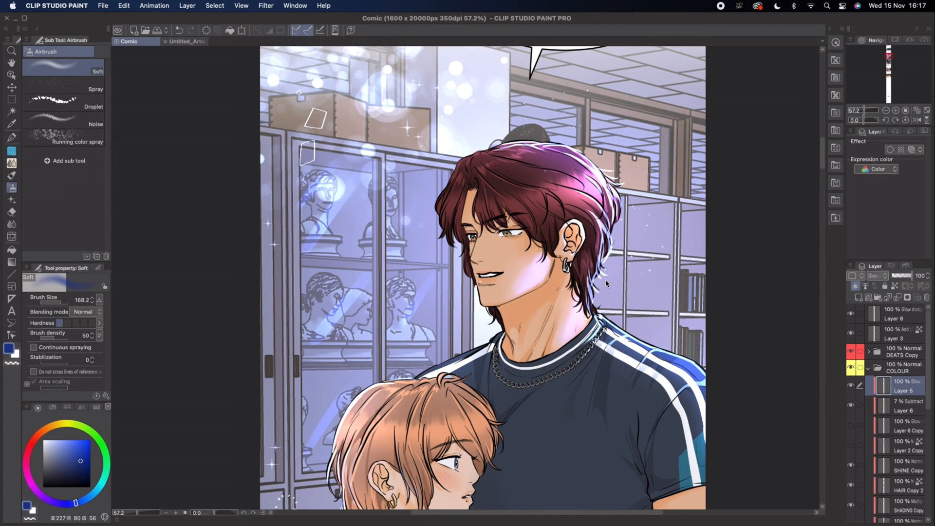
pyautogui.press('super+z')
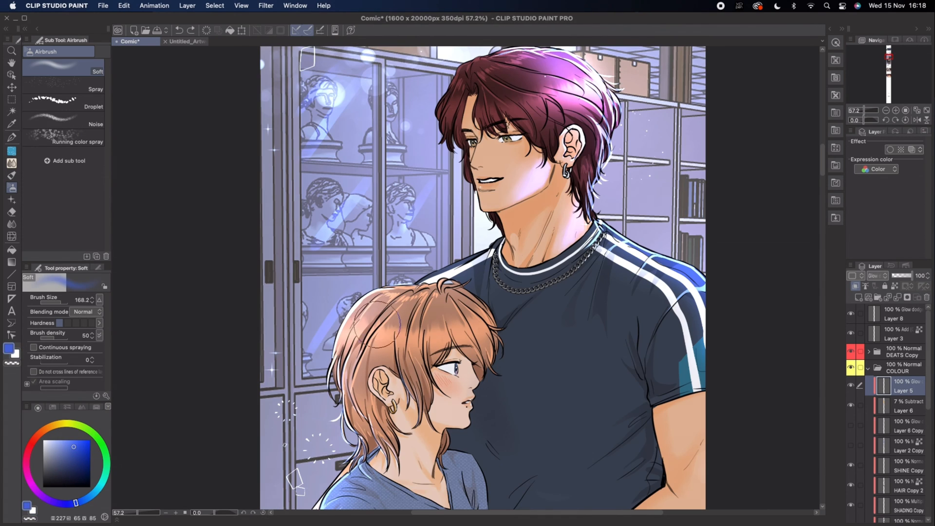
# Airbrush a soft blue glow onto the back of the shorter character's hair and the man's shoulders and sleeve
pyautogui.moveTo(372, 337)
pyautogui.mouseDown()
pyautogui.moveTo(405, 292)
pyautogui.moveTo(460, 314)
pyautogui.moveTo(509, 314)
pyautogui.moveTo(378, 304)
pyautogui.moveTo(425, 298)
pyautogui.mouseUp()
pyautogui.moveTo(340, 363); pyautogui.dragTo(364, 439)
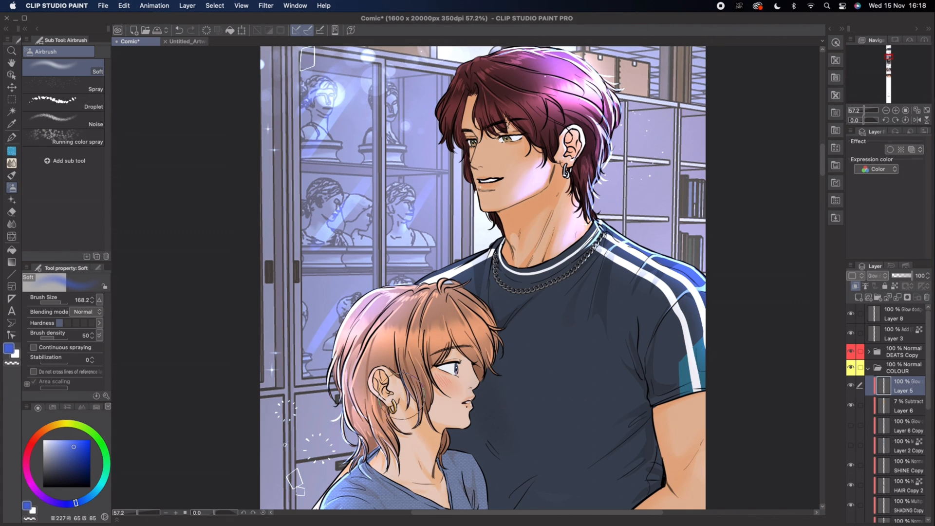
pyautogui.moveTo(603, 241)
pyautogui.mouseDown()
pyautogui.moveTo(646, 292)
pyautogui.moveTo(718, 330)
pyautogui.moveTo(695, 360)
pyautogui.mouseUp()
pyautogui.moveTo(478, 262); pyautogui.dragTo(452, 280)
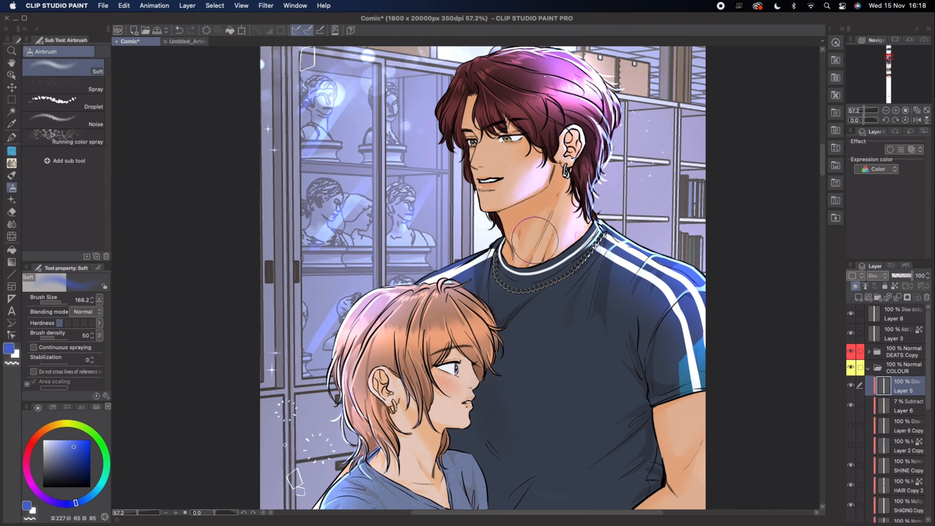
# Airbrush a soft blue glow down the outer edge of the draped jacket on Layer 5
pyautogui.scroll(-5, 526, 244)
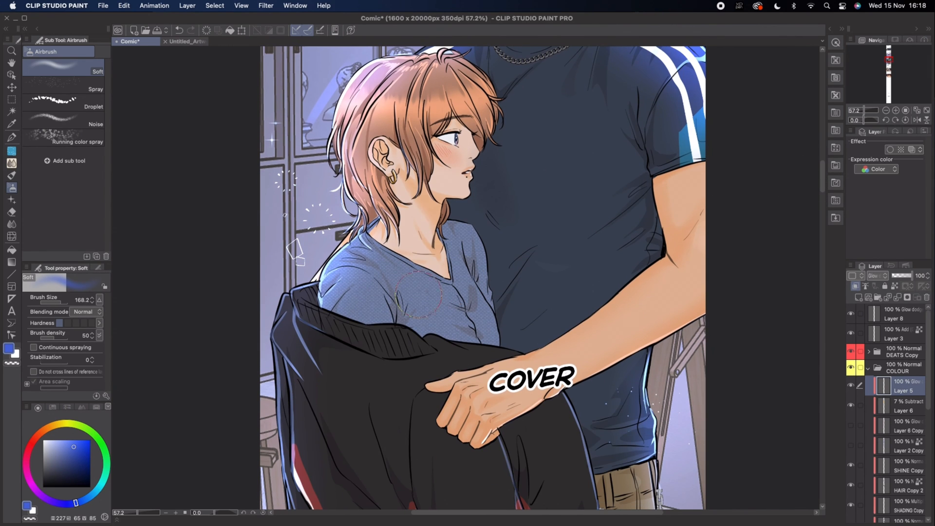
pyautogui.moveTo(308, 312)
pyautogui.mouseDown()
pyautogui.moveTo(289, 313)
pyautogui.moveTo(298, 478)
pyautogui.mouseUp()
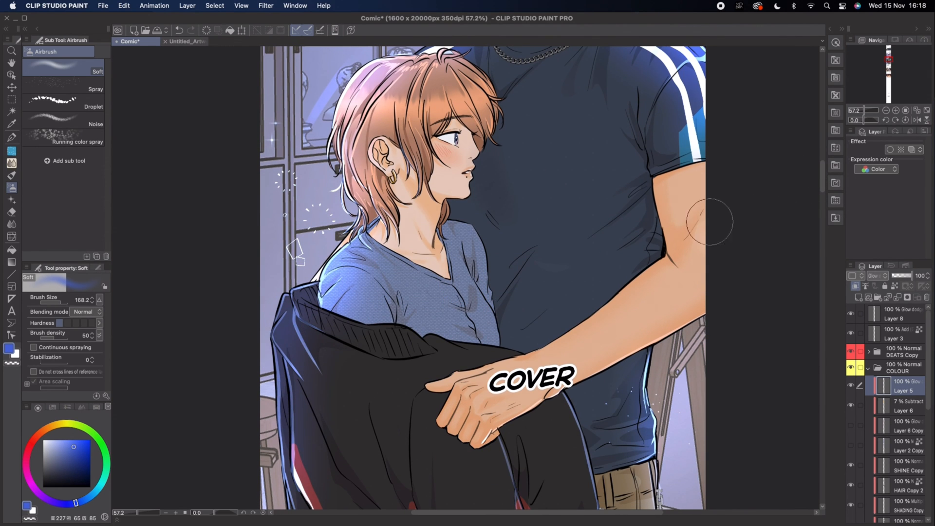
pyautogui.scroll(-6, 823, 201)
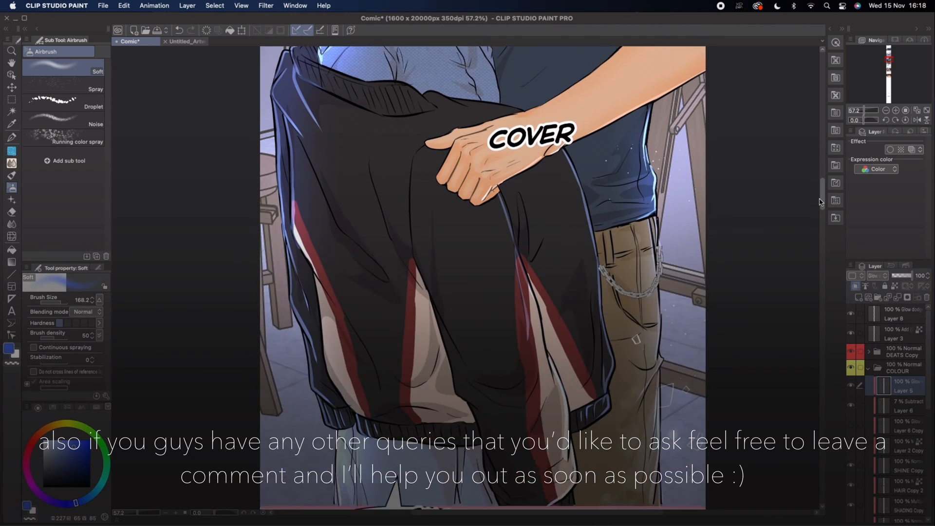
# Pick a darker blue and airbrush the glow over the characters' shirts on Layer 5
pyautogui.scroll(9, 645, 171)
pyautogui.click(84, 464)
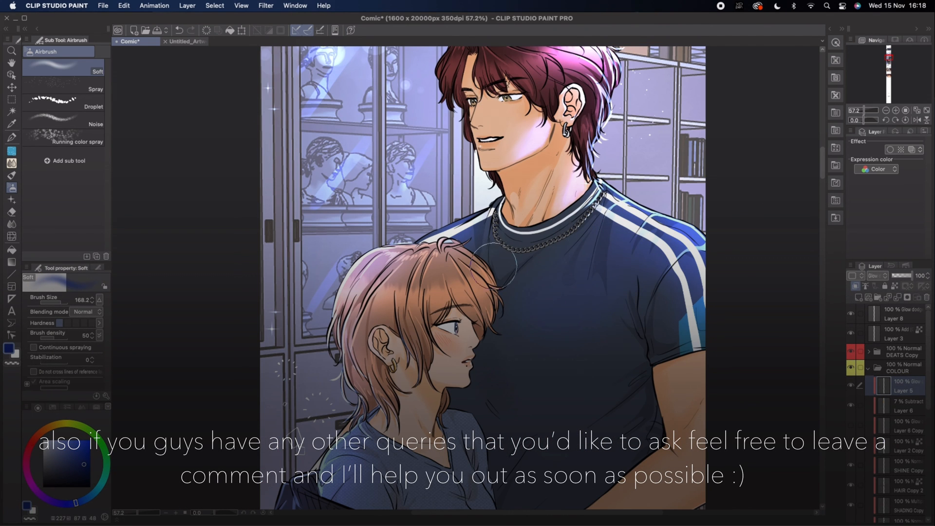
pyautogui.scroll(-5, 823, 172)
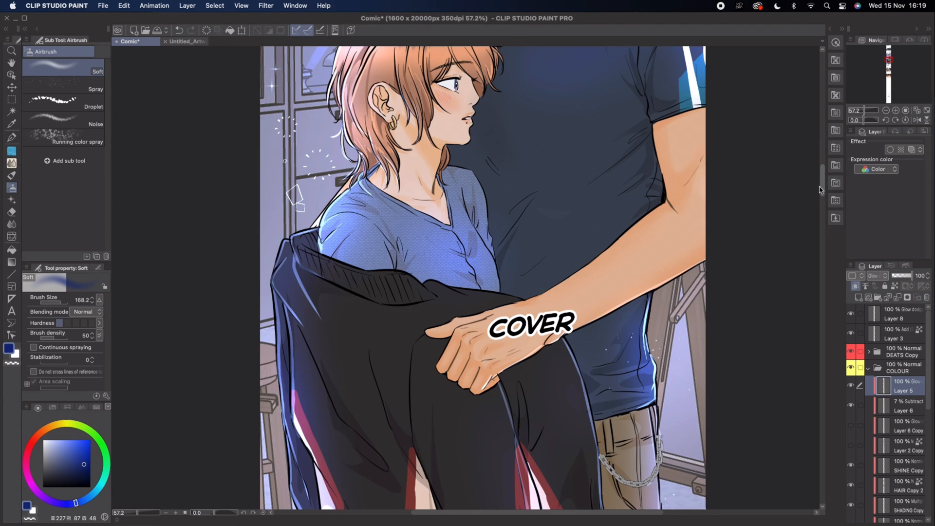
pyautogui.scroll(6, 821, 190)
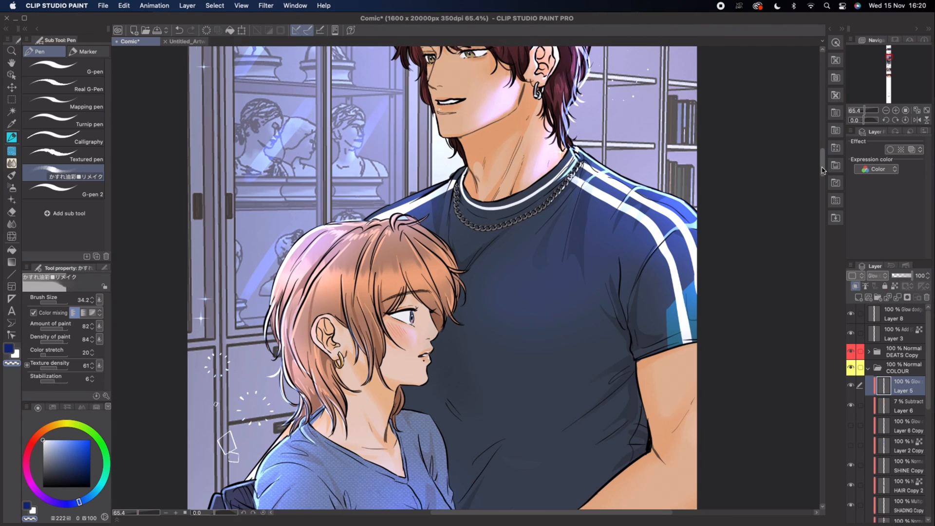
pyautogui.scroll(-5, 823, 176)
pyautogui.moveTo(823, 177); pyautogui.dragTo(822, 211)
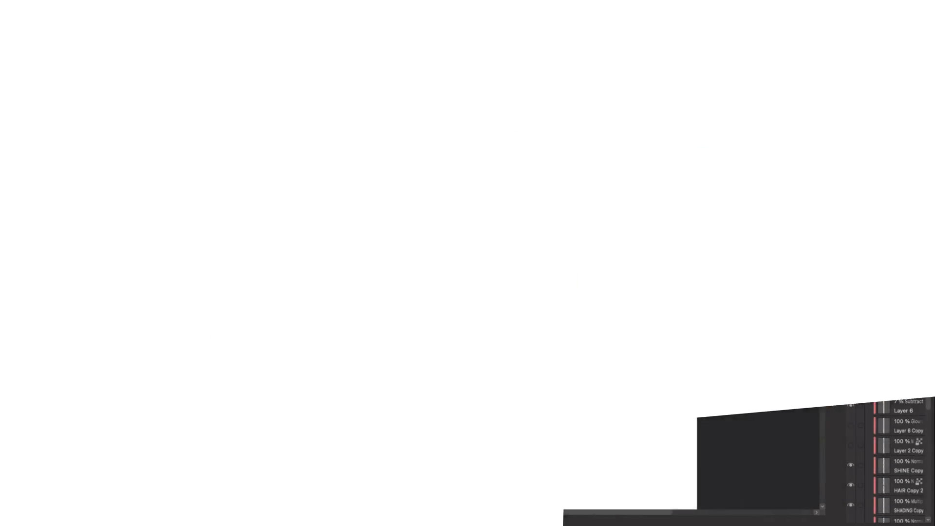